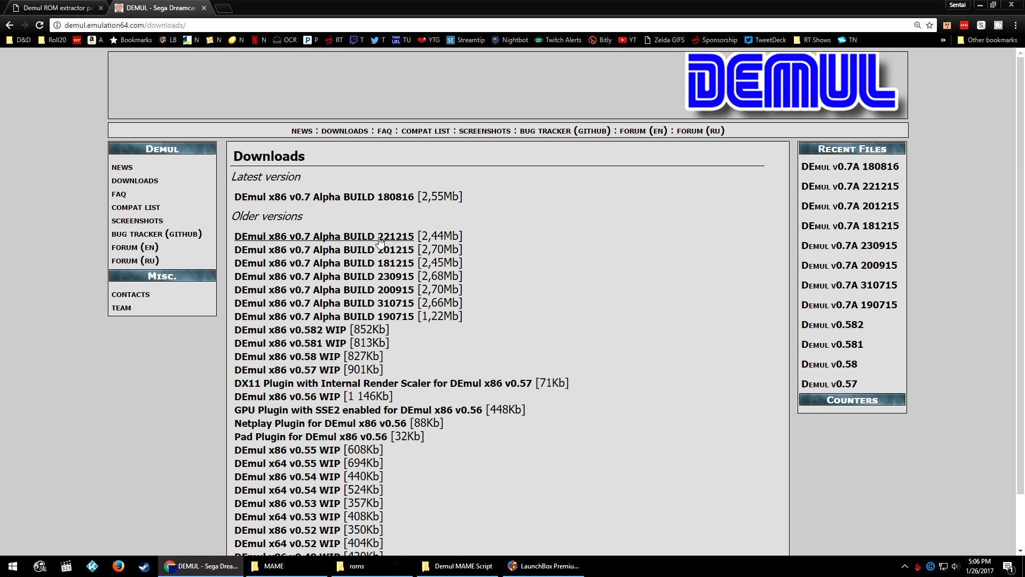
- Download DEmul x86 v0.7 Alpha BUILD 180816 and save demul07a_180816.7z in the Emulator\Naomi folder
left_click(398, 198)
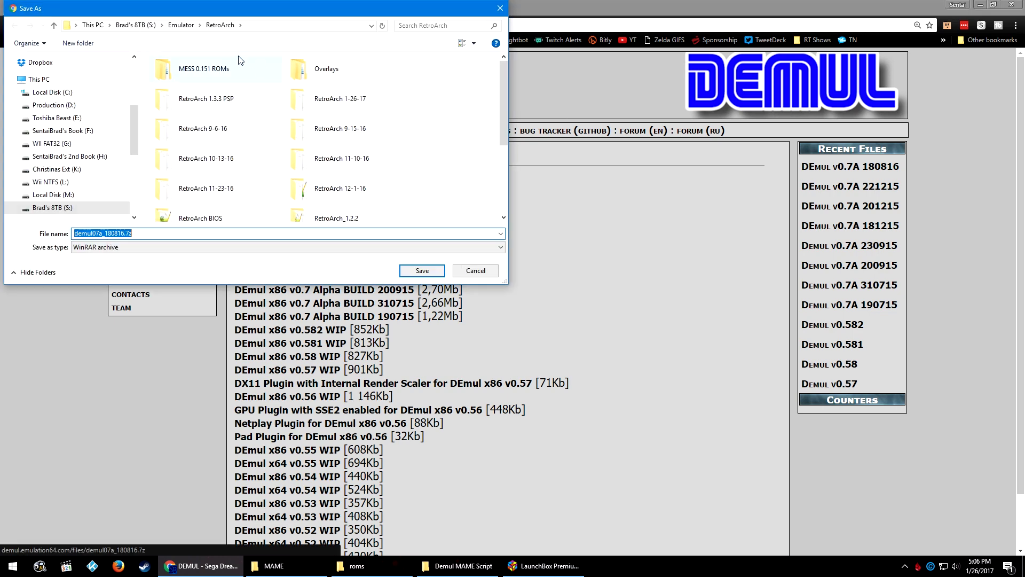
left_click(180, 26)
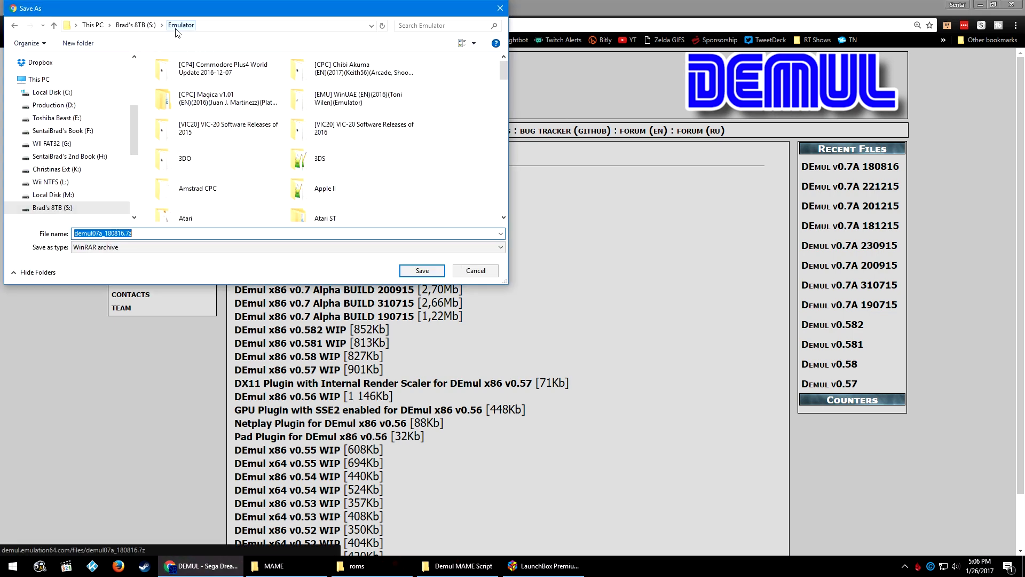
left_click(377, 190)
type("na")
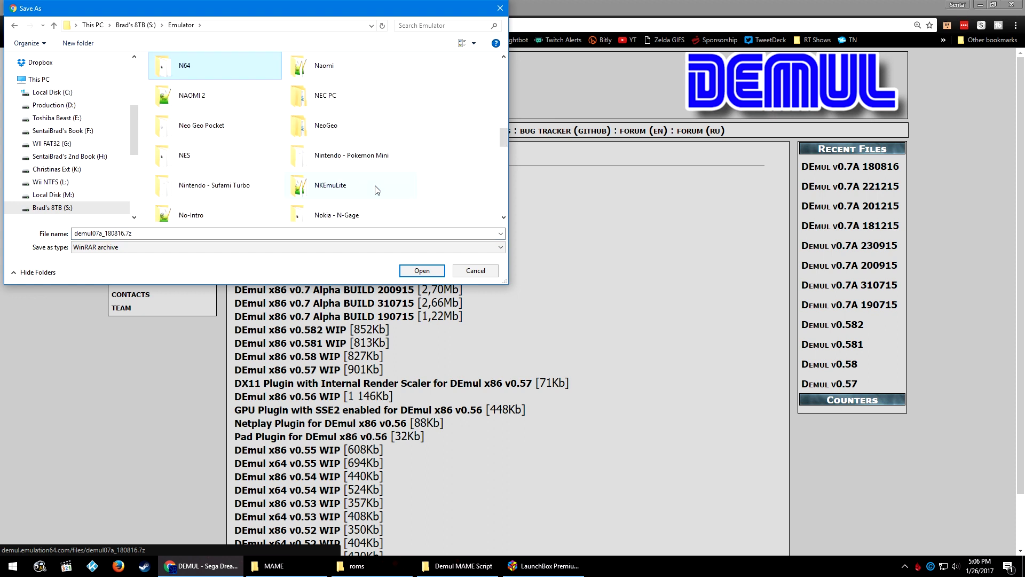
key("Return")
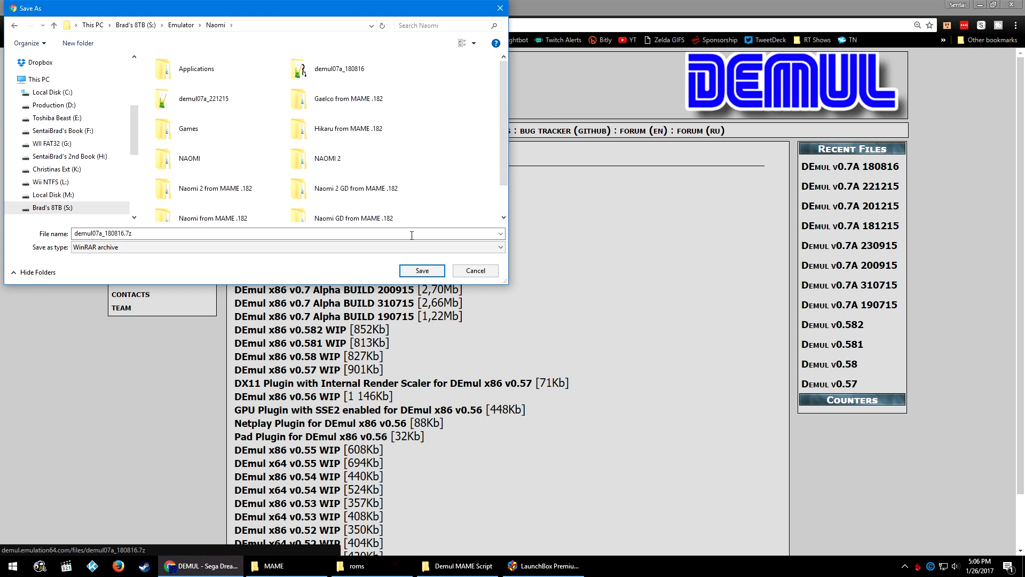
left_click(421, 271)
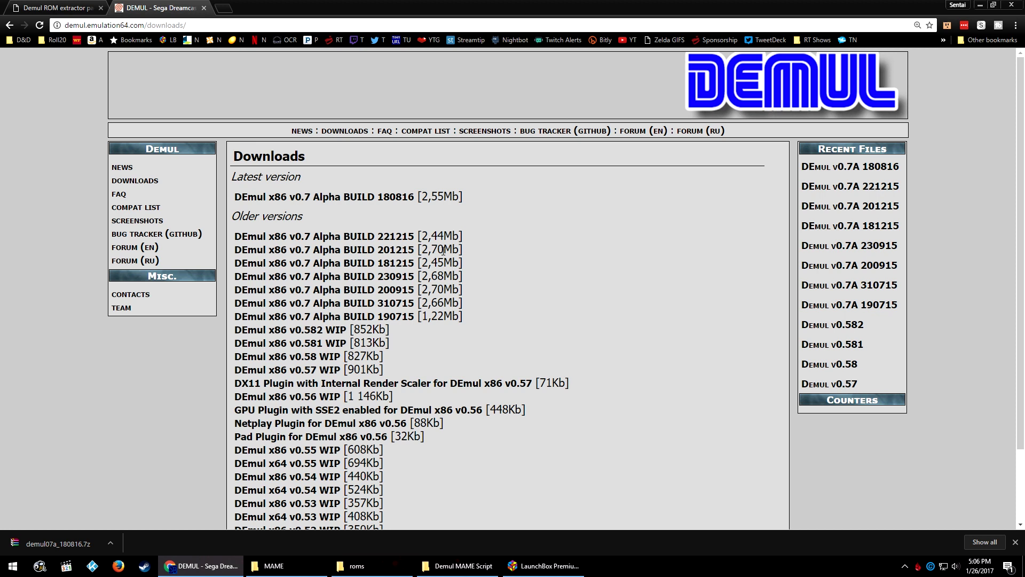
- Download the Demul ROM extractor pack from the LaunchBox forum page and save Demul.zip in the Naomi folder
key("ctrl+shift+Tab")
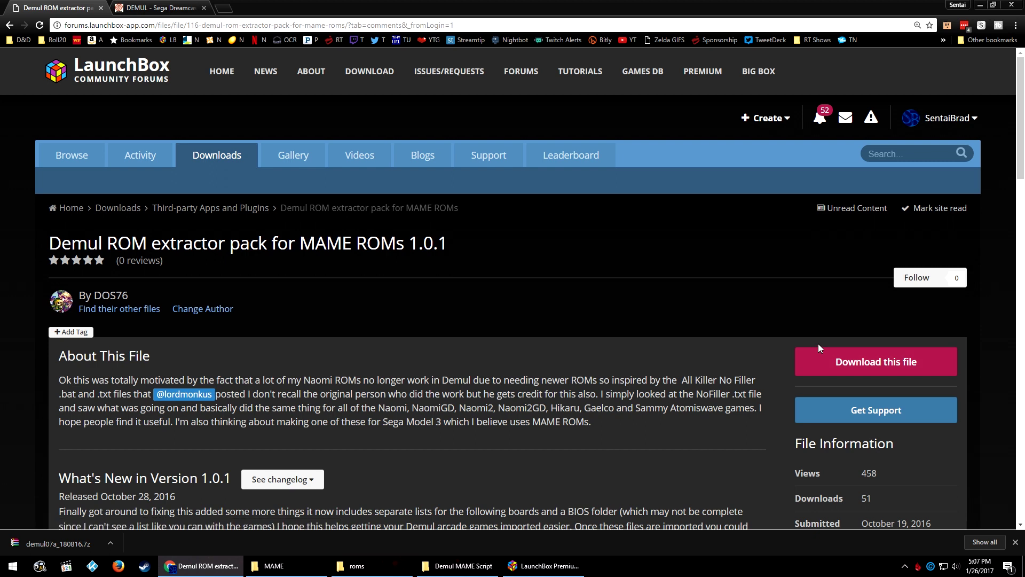
left_click(826, 358)
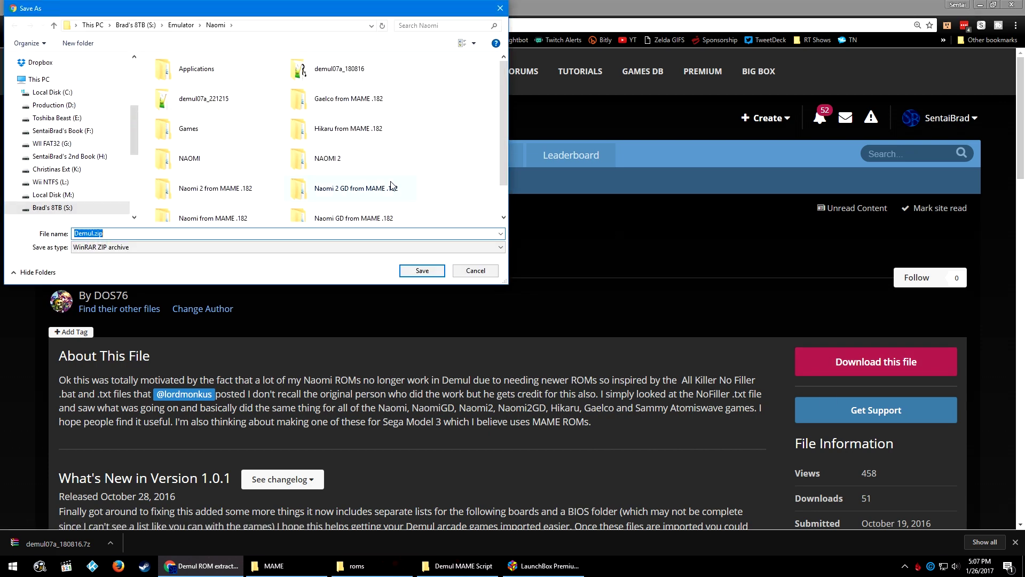
left_click(437, 270)
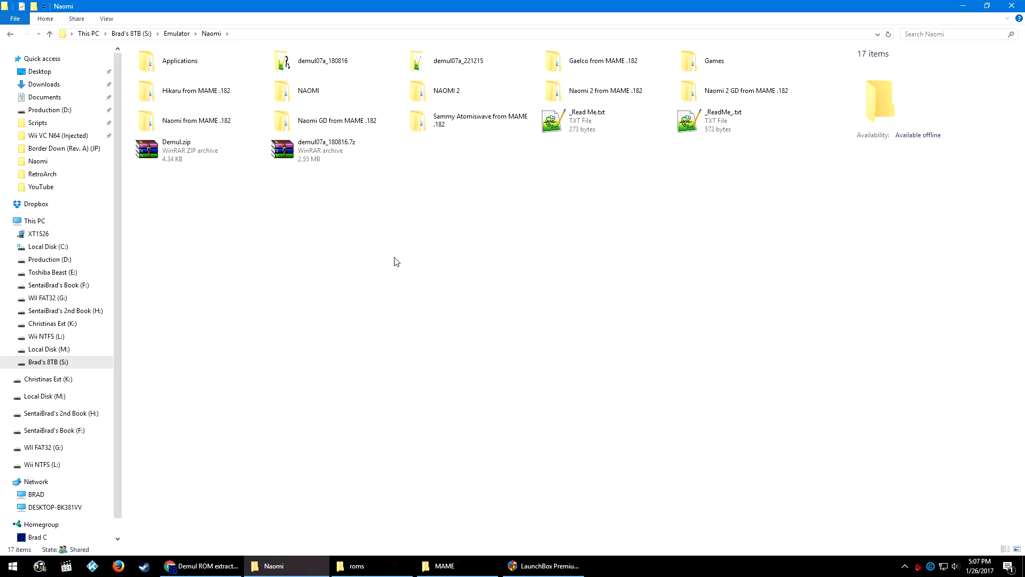
- Examine the contents of the demul07a_180816.7z archive and of the demul07a_180816 folder, returning to the Naomi folder
double_click(369, 163)
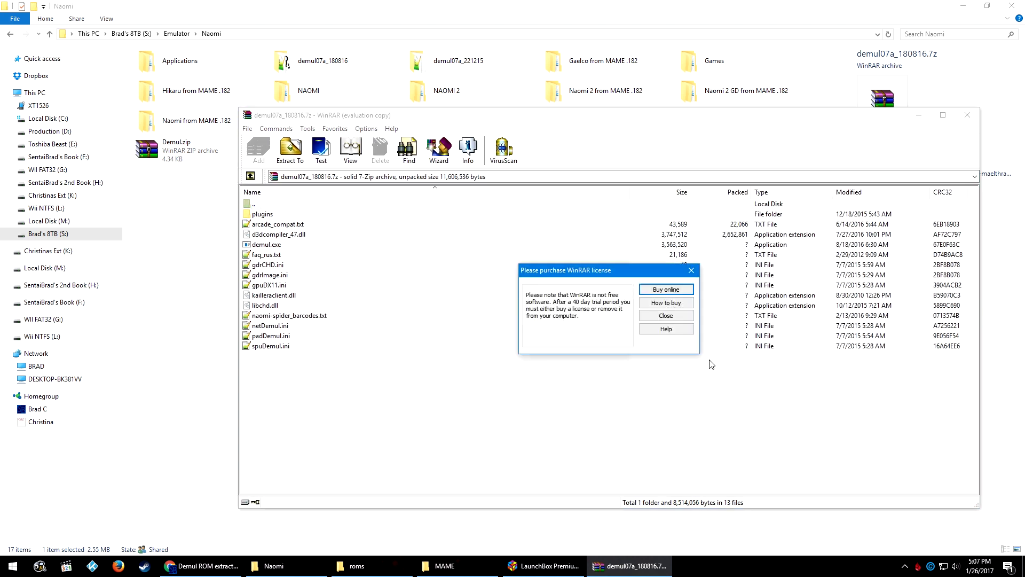
left_click(676, 317)
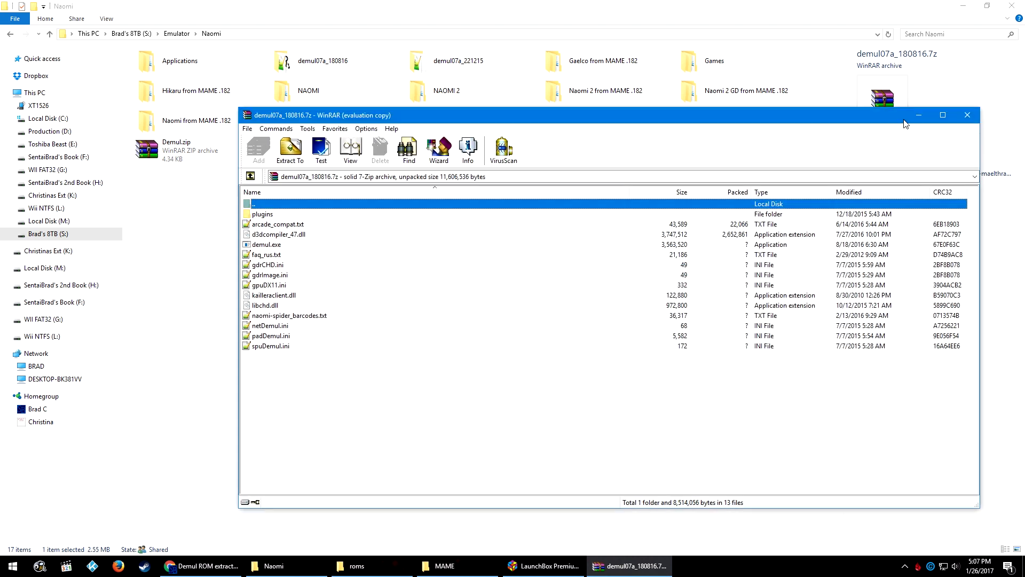
left_click(967, 115)
right_click(340, 150)
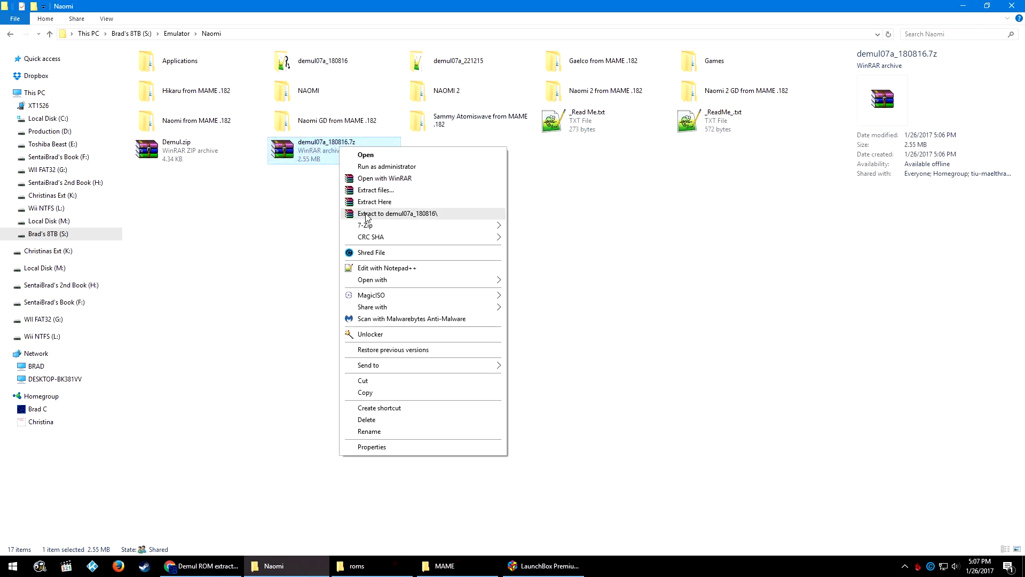
left_click(308, 218)
double_click(348, 75)
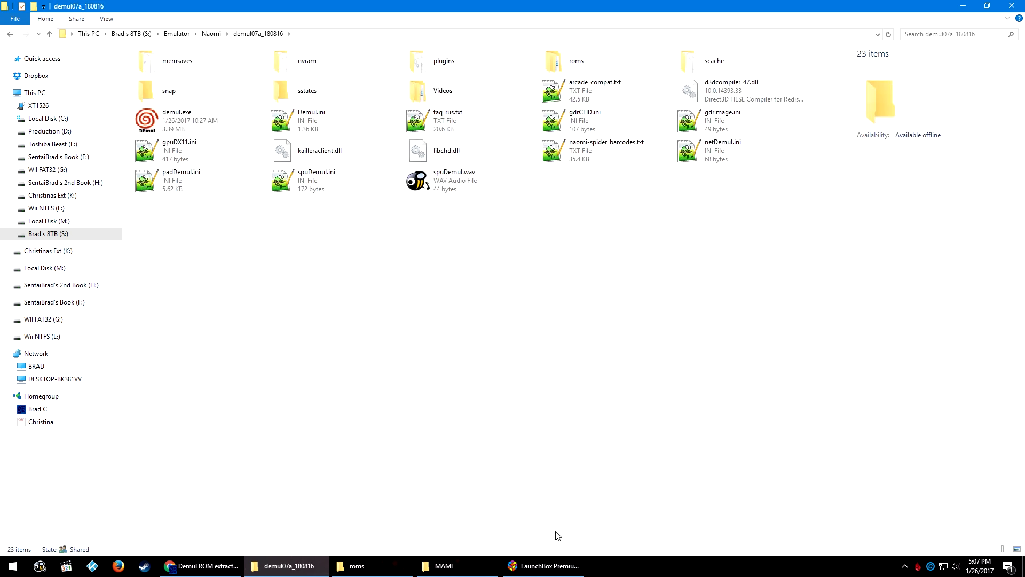
left_click(212, 33)
- Copy Demul.zip from the Naomi folder into the MAME folder
left_click(227, 158)
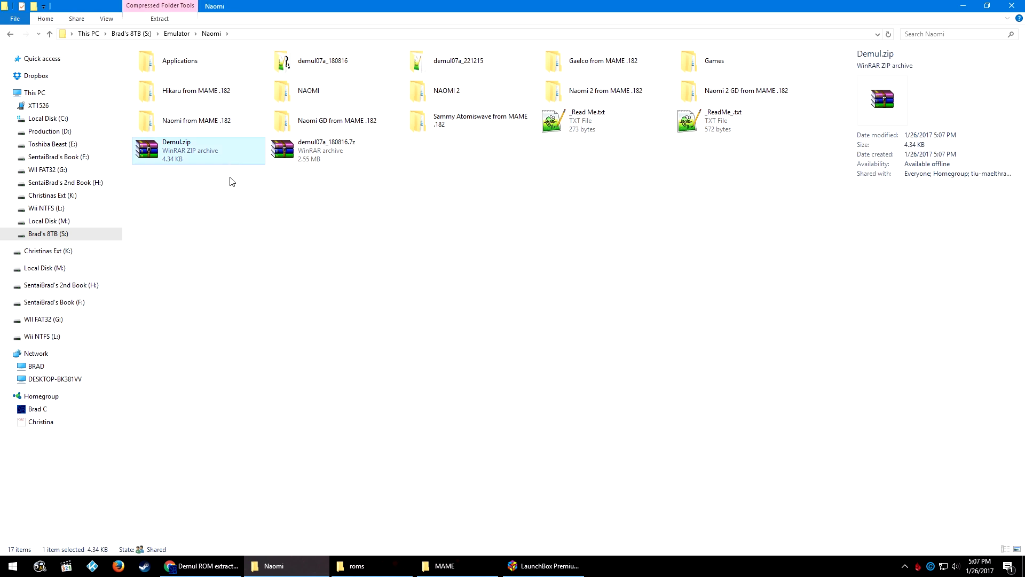
right_click(234, 154)
left_click(295, 387)
left_click(444, 565)
key("ctrl+v")
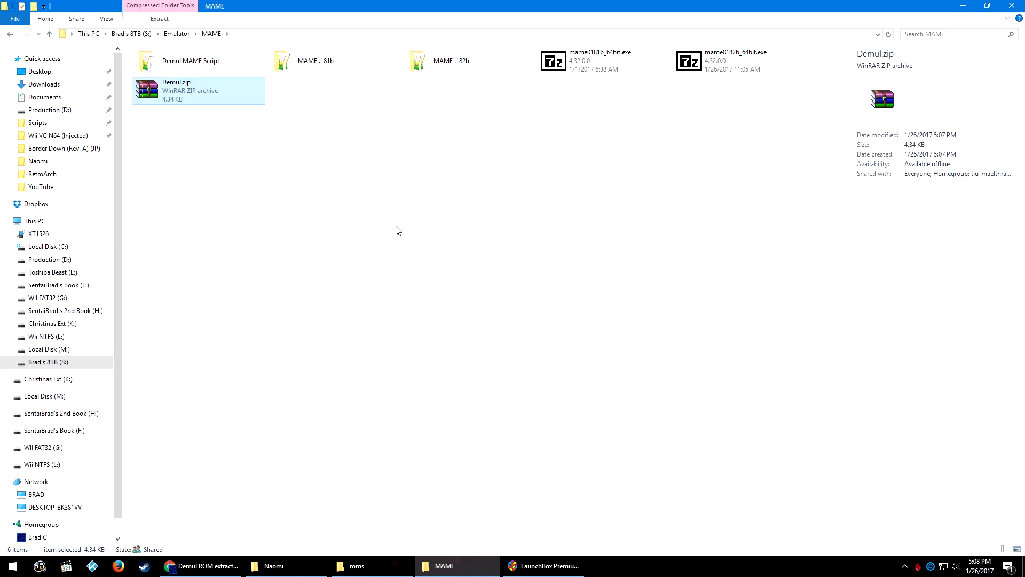
- Delete the Demul.zip copy from the MAME folder
right_click(212, 86)
left_click(250, 142)
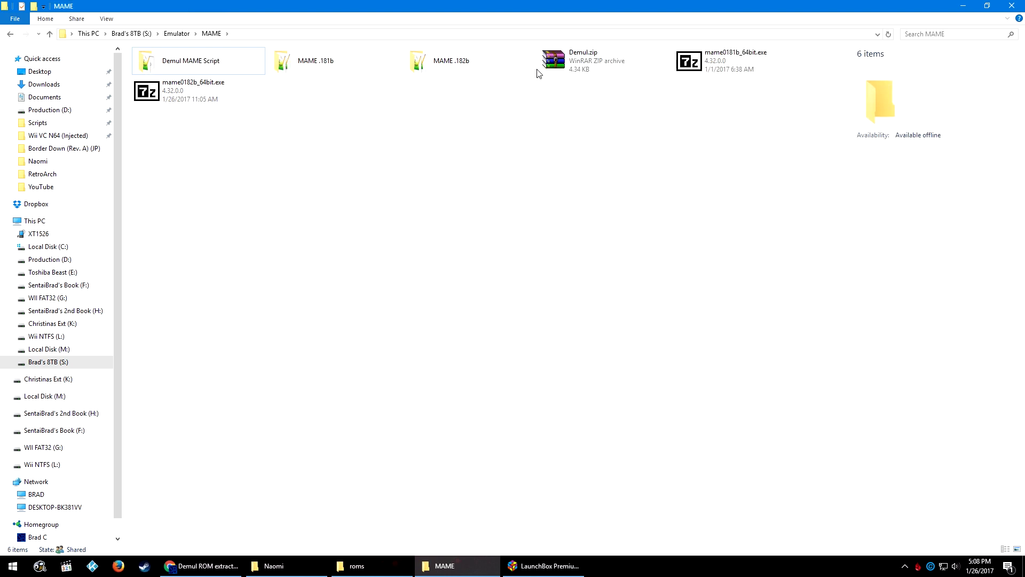
left_click(575, 63)
key("Delete")
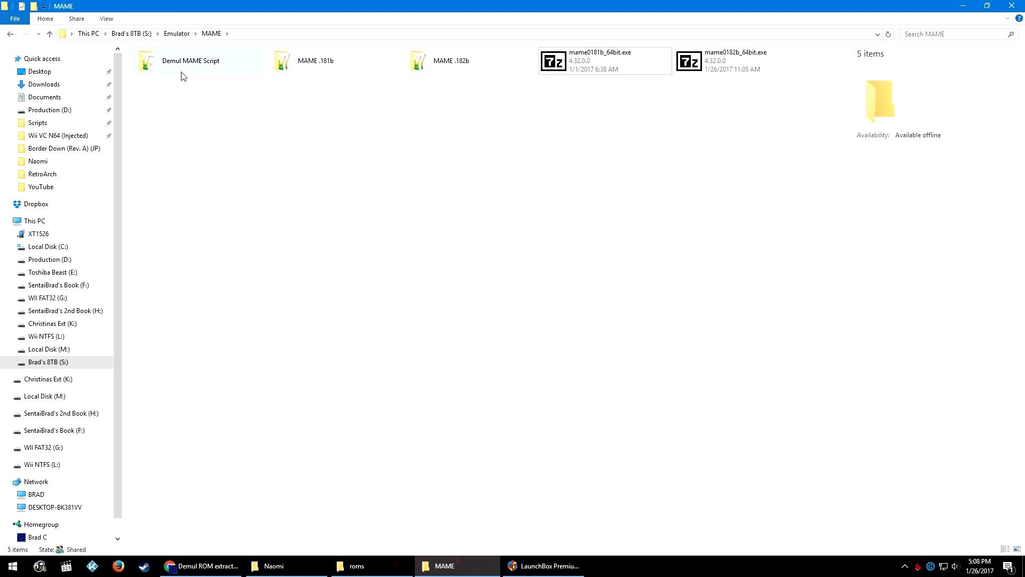
- Copy the seven .bat files in the Demul MAME Script folder: Gaelco, Hikaru, Naomi, Naomi2, Naomi2GD, NaomiGD and SammyAtomiswave
double_click(181, 73)
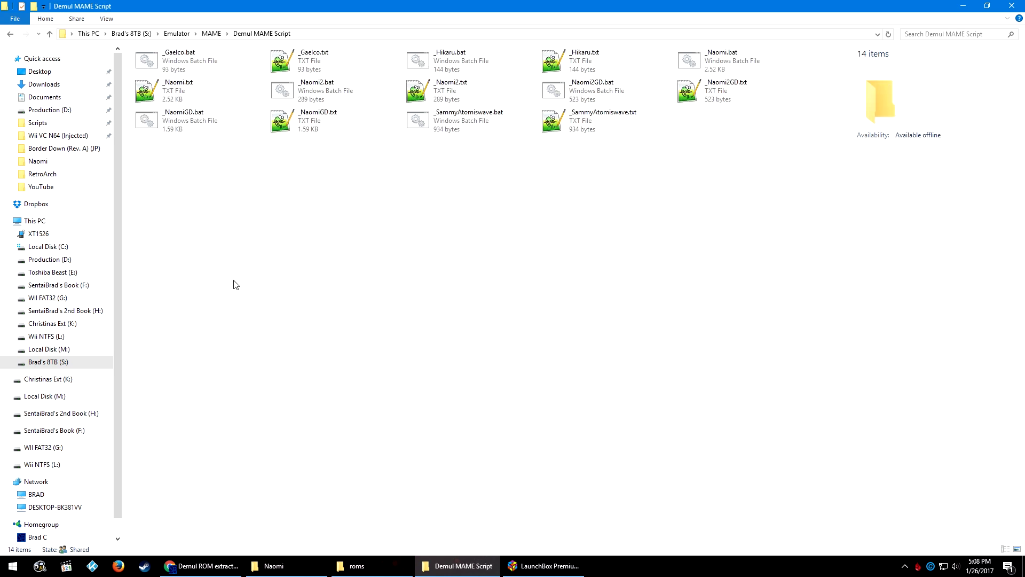
left_click(210, 53)
left_click(277, 94, "ctrl")
left_click(211, 122, "ctrl")
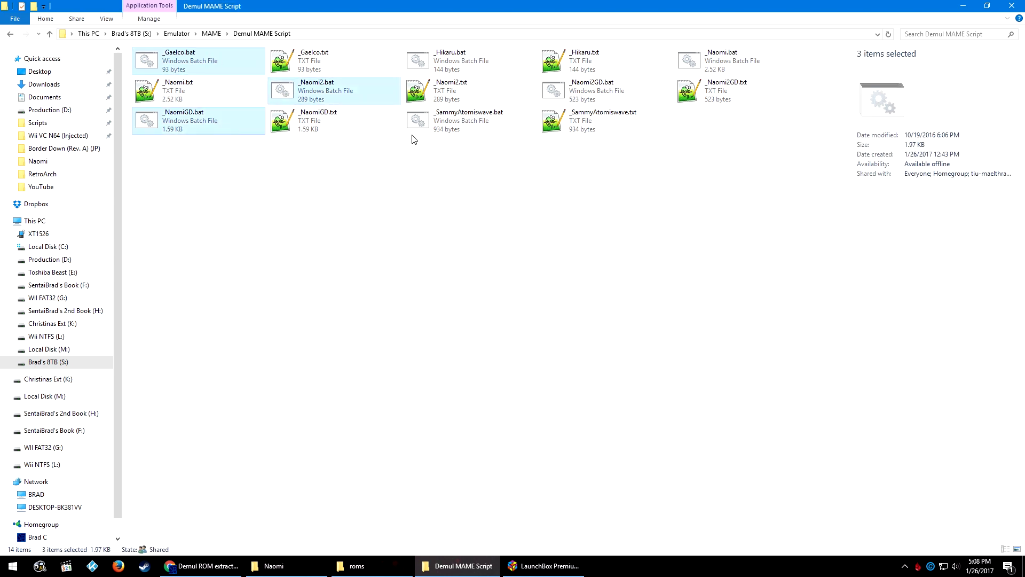
left_click(465, 121, "ctrl")
left_click(470, 61, "ctrl")
left_click(592, 89, "ctrl")
left_click(726, 61, "ctrl")
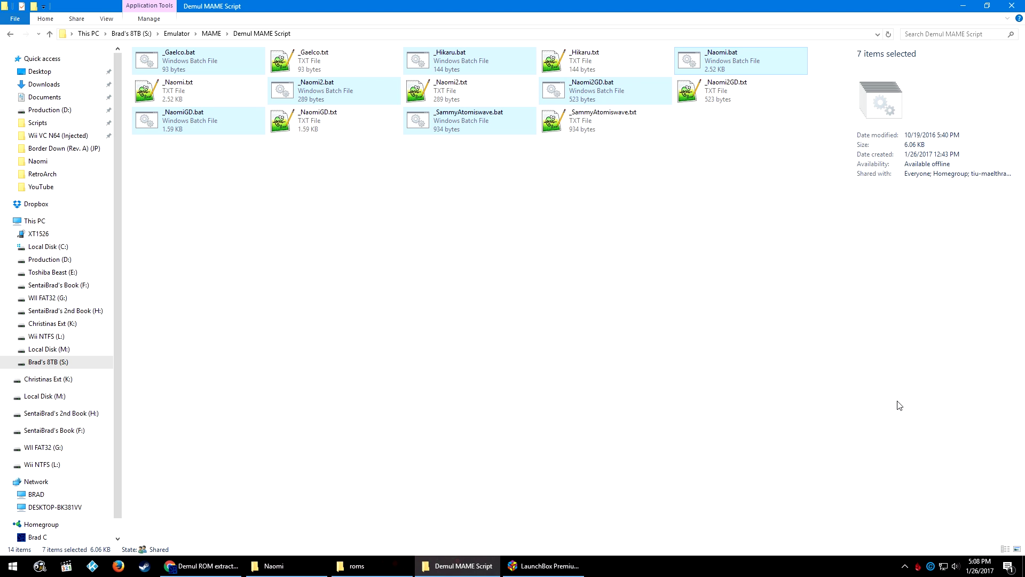
right_click(621, 96)
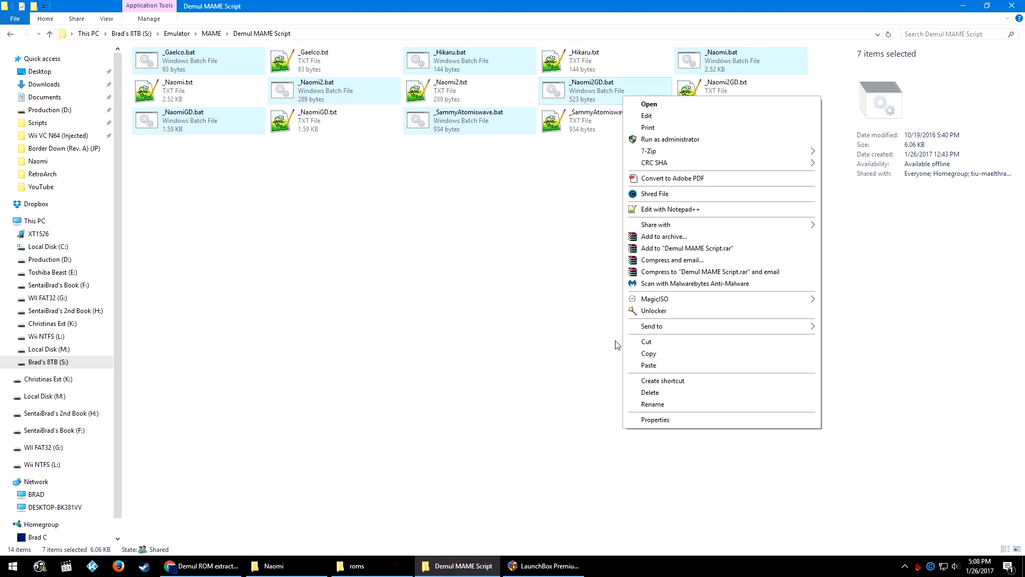
left_click(650, 354)
- Paste the copied batch files into the roms folder of MAME .182b and locate them there
left_click(211, 33)
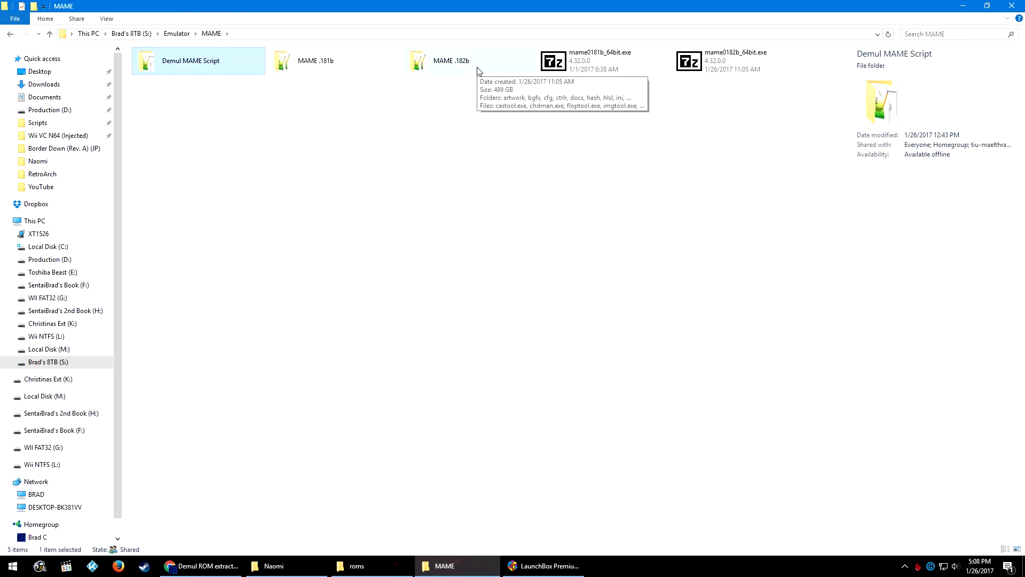
left_click(384, 570)
key("alt+Up")
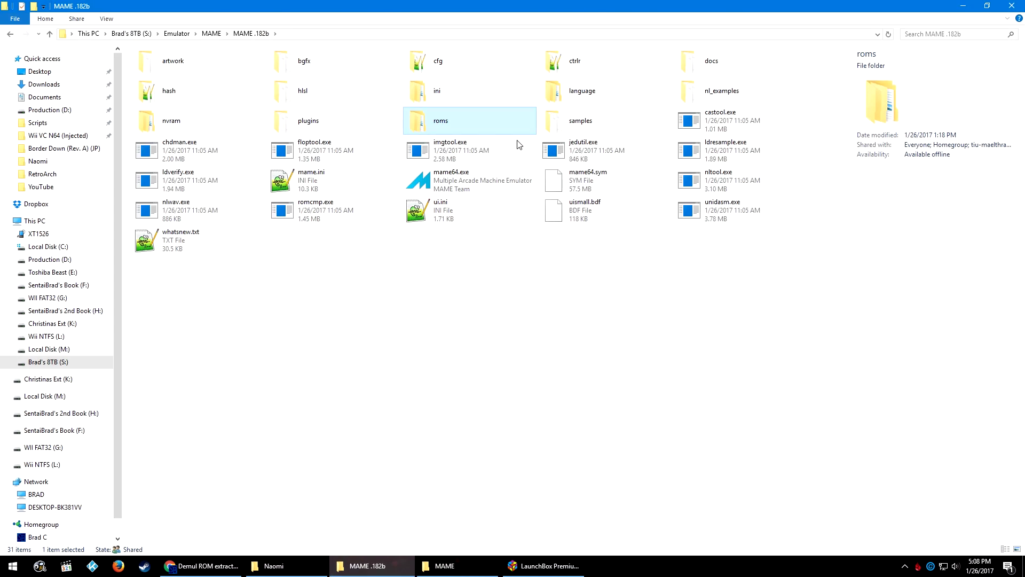
double_click(513, 121)
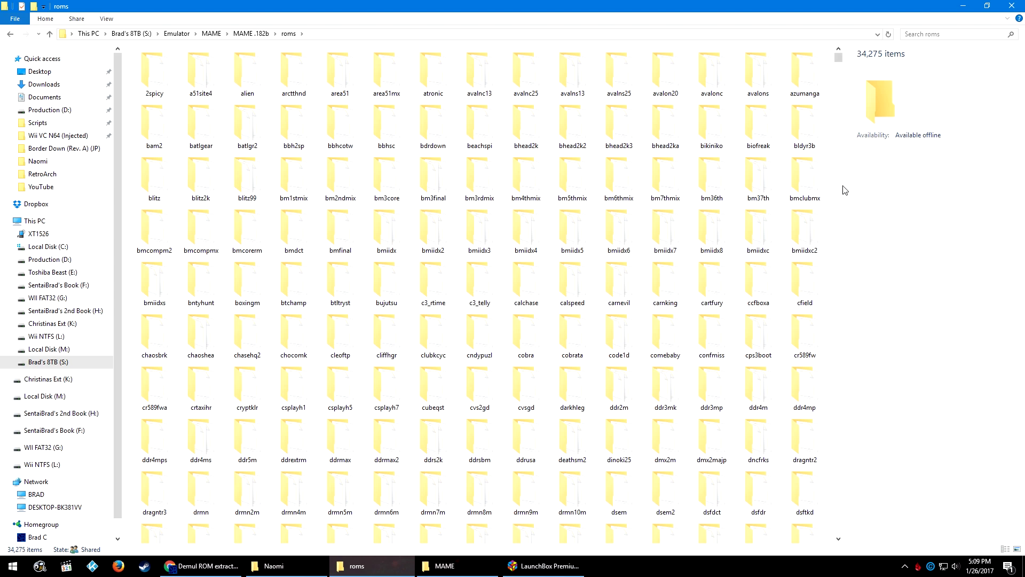
key("ctrl+v")
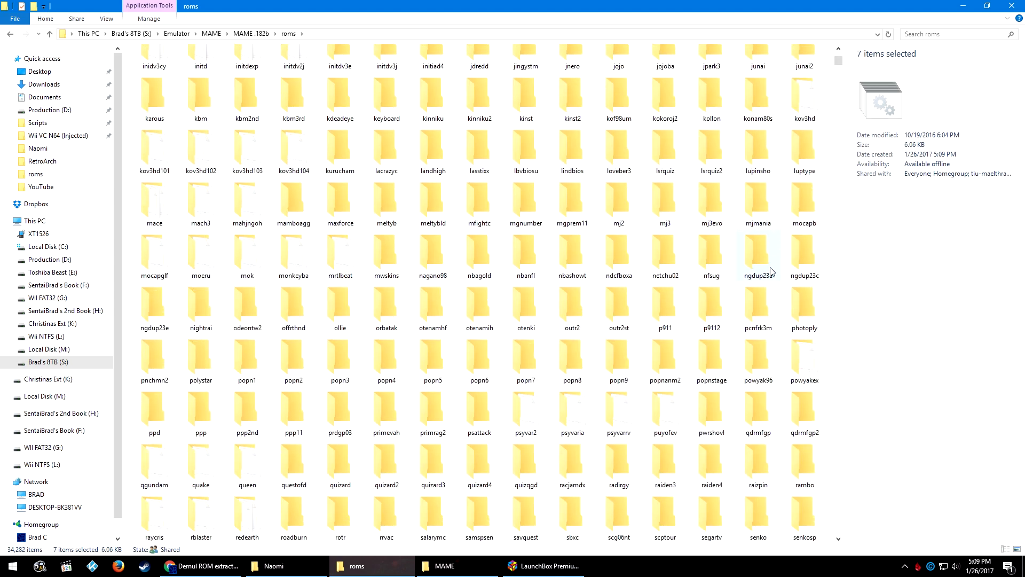
scroll(480, 278, "down", 3)
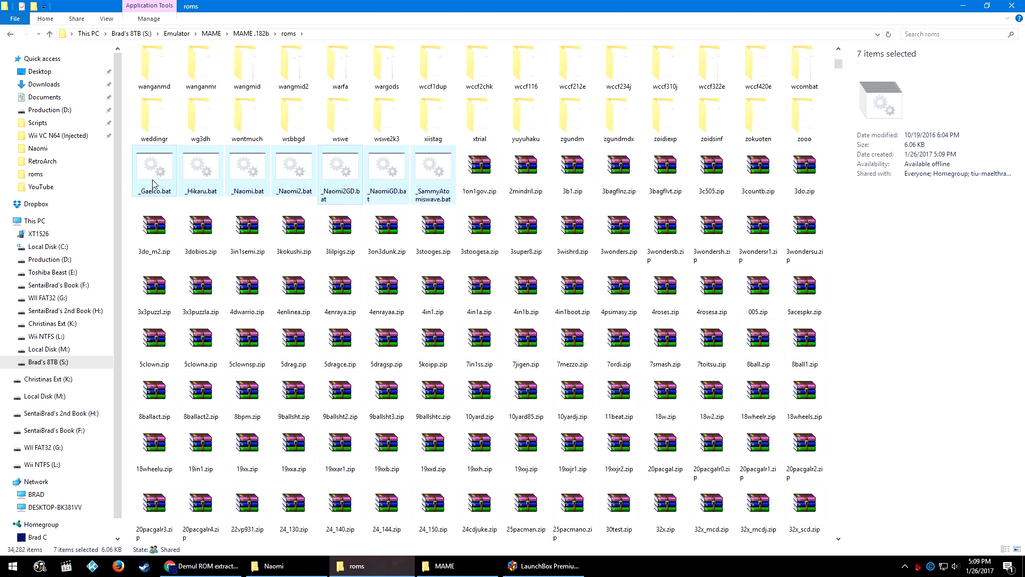
- Examine the batch files and the whole block of game folders from 2spicy to zooo in the roms folder
left_click(782, 226)
left_click_drag(874, 318, 774, 296)
scroll(801, 299, "up", 6)
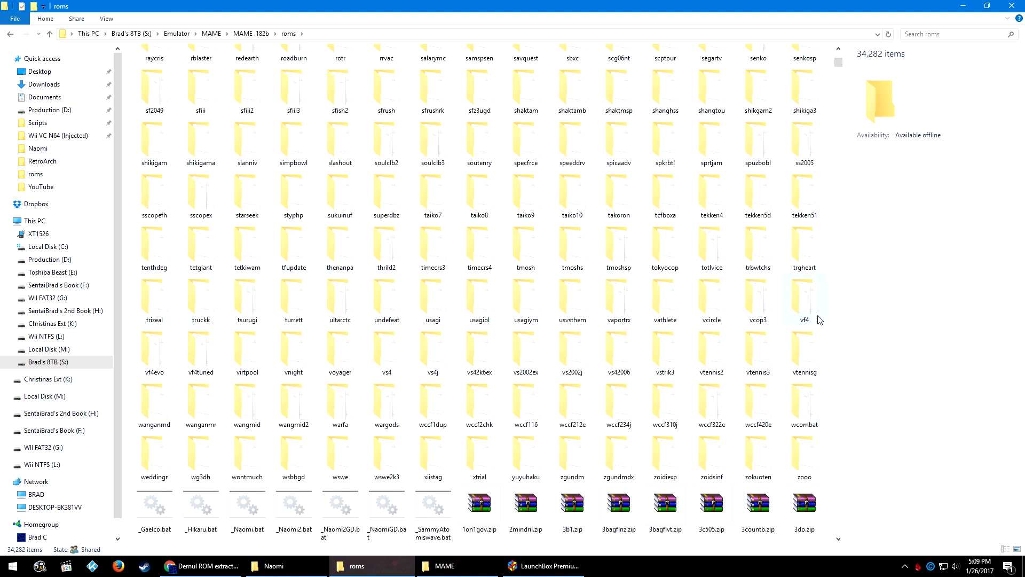
scroll(822, 315, "down", 6)
scroll(830, 283, "up", 2)
scroll(833, 269, "up", 4)
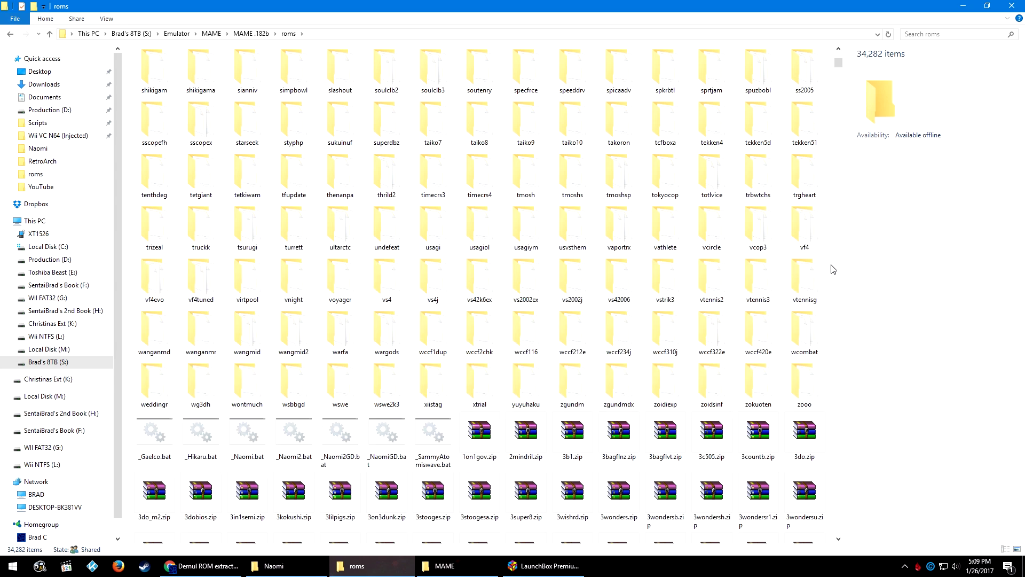
left_click(810, 369)
scroll(783, 380, "up", 10)
scroll(783, 380, "up", 10)
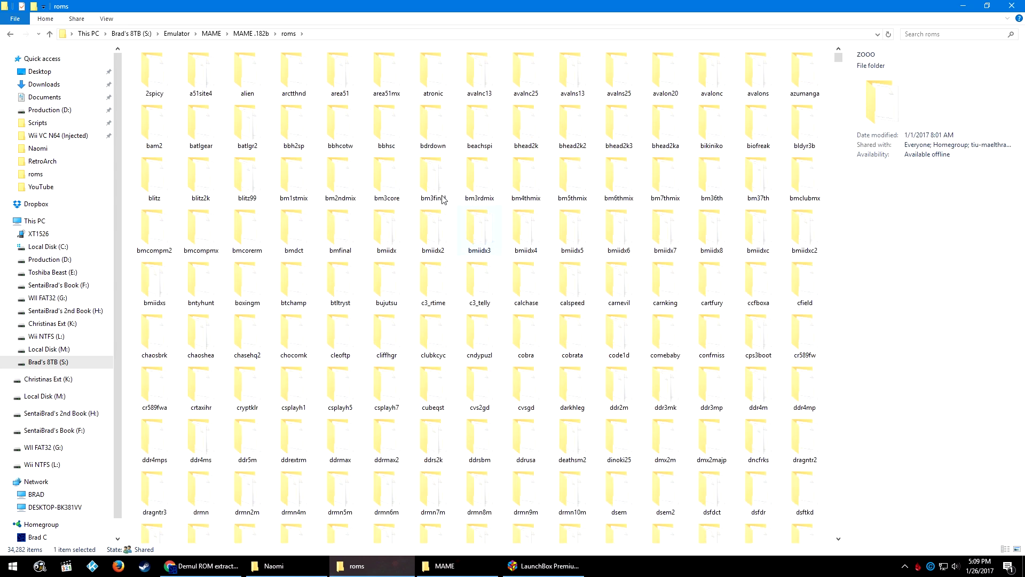
left_click(155, 68, "shift")
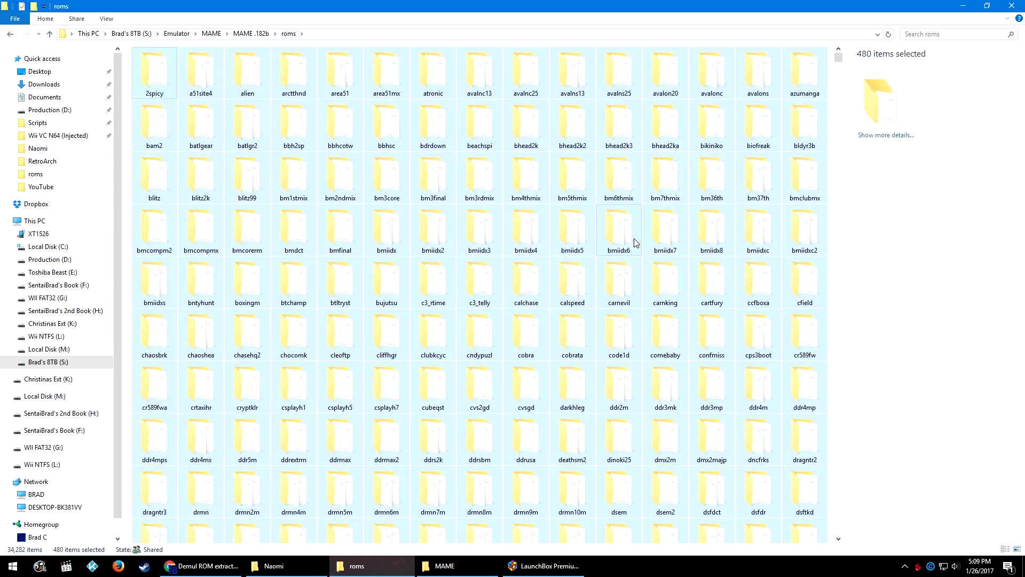
left_click(833, 260)
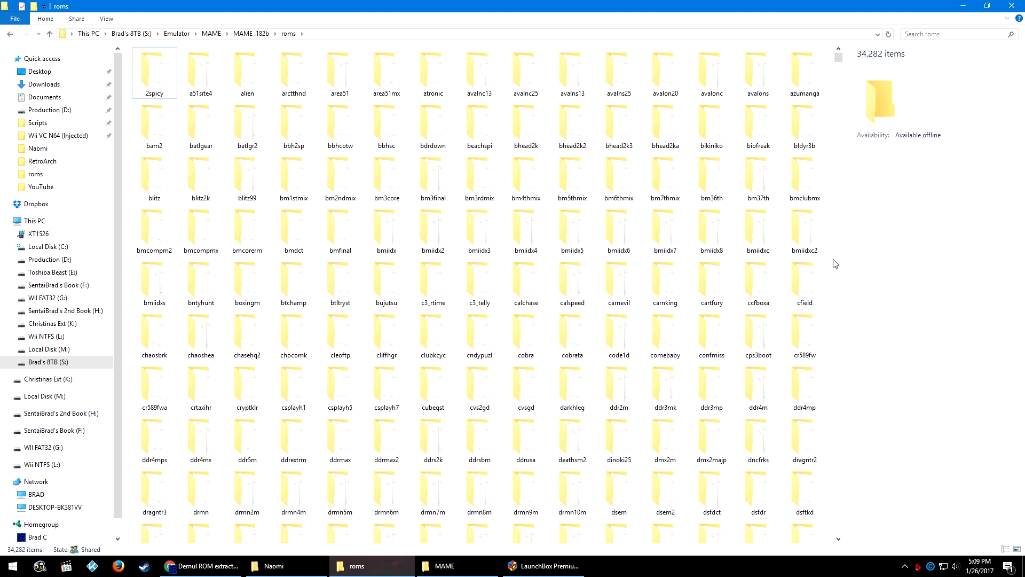
- Run the _Naomi.bat and _Naomi2.bat scripts in the roms folder
scroll(836, 264, "down", 20)
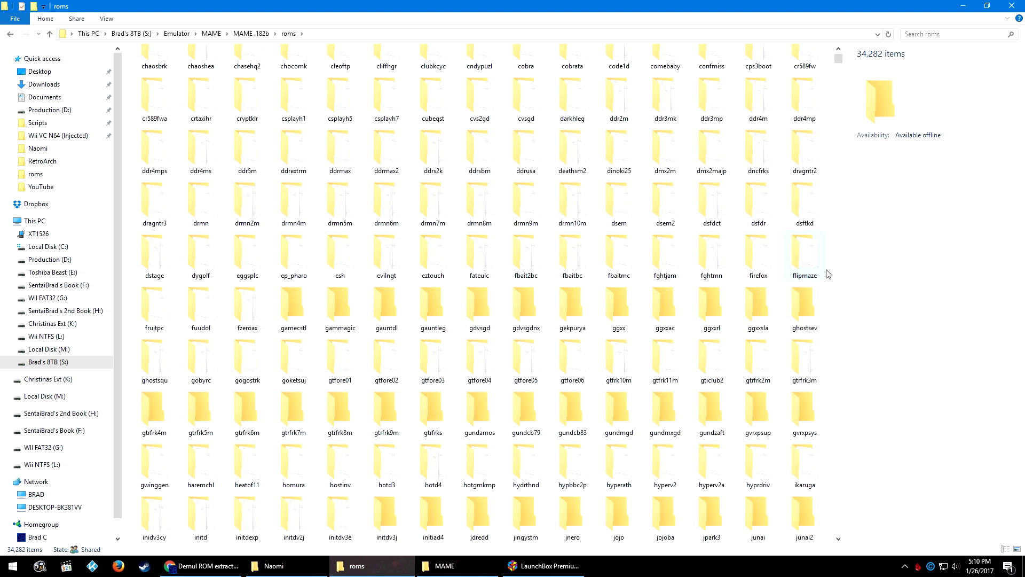
scroll(828, 274, "down", 10)
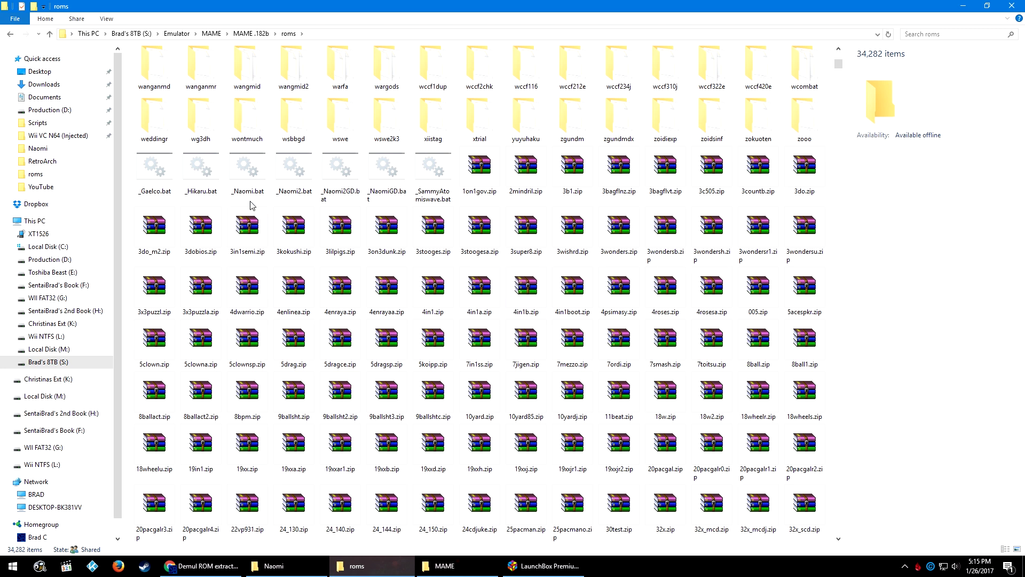
double_click(258, 185)
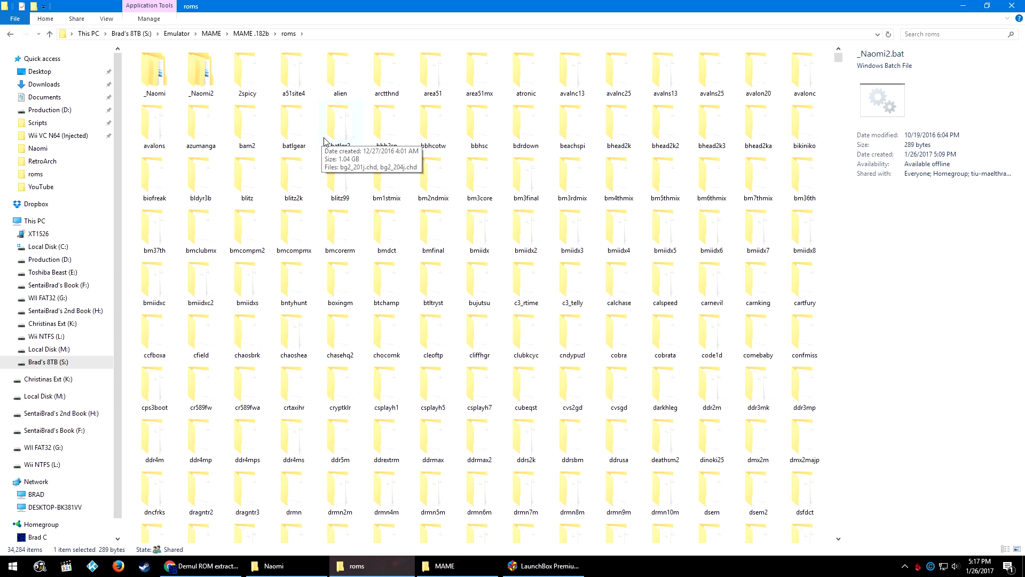
- Move the _Naomi and _Naomi2 folders from the MAME roms folder into the Naomi emulator folder
left_click(171, 90)
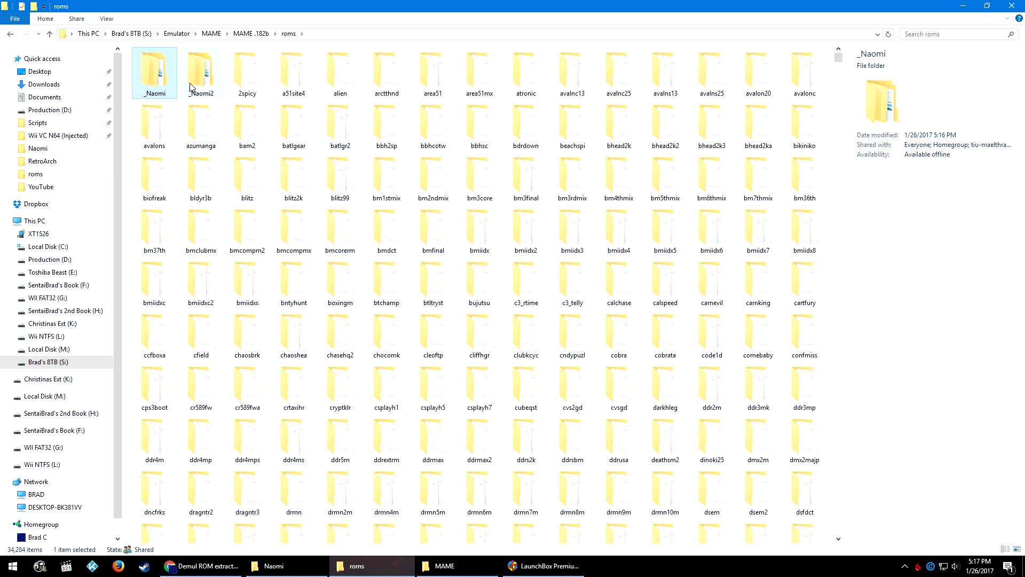
left_click(190, 82, "ctrl")
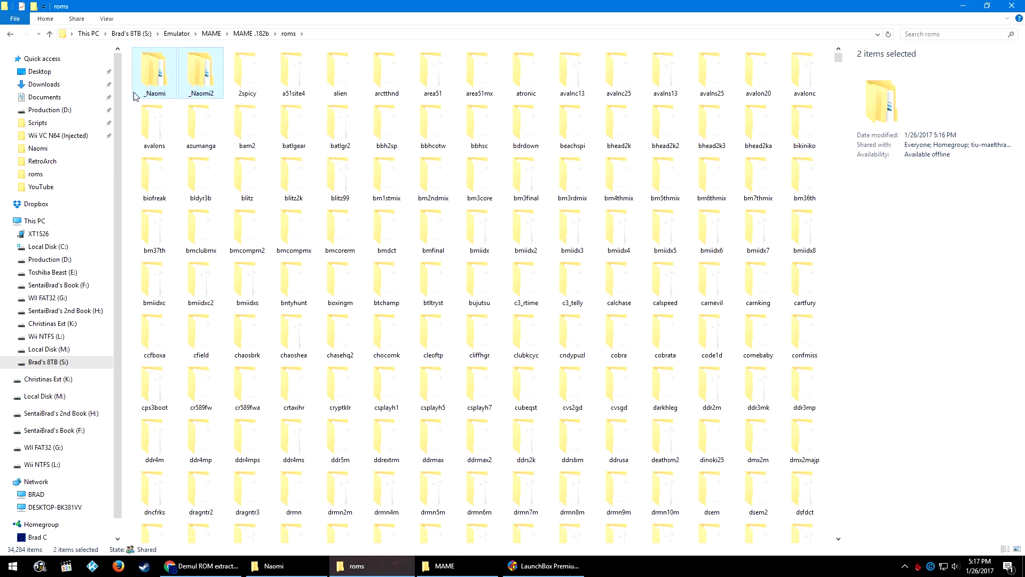
right_click(155, 81)
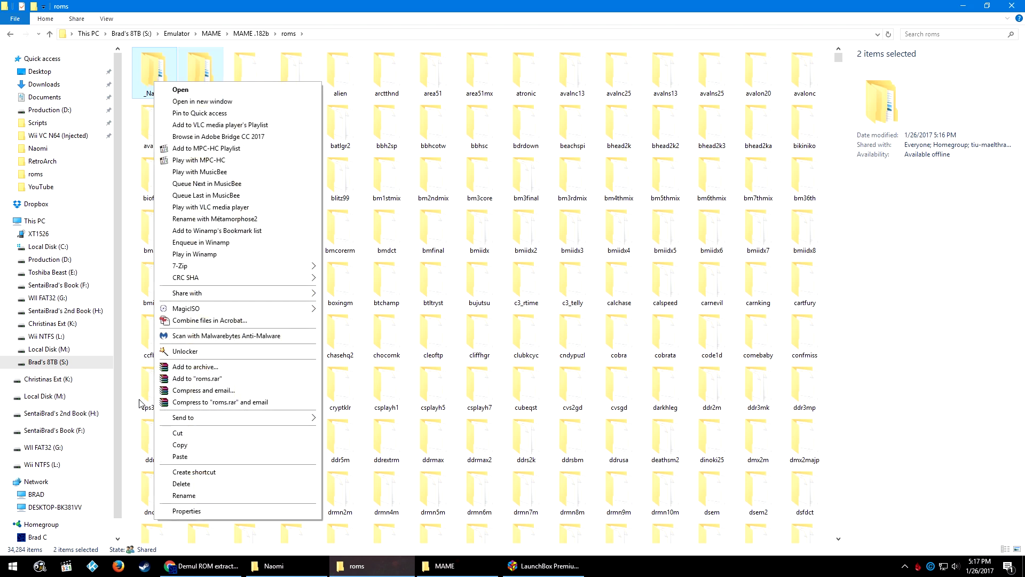
left_click(177, 433)
left_click(278, 565)
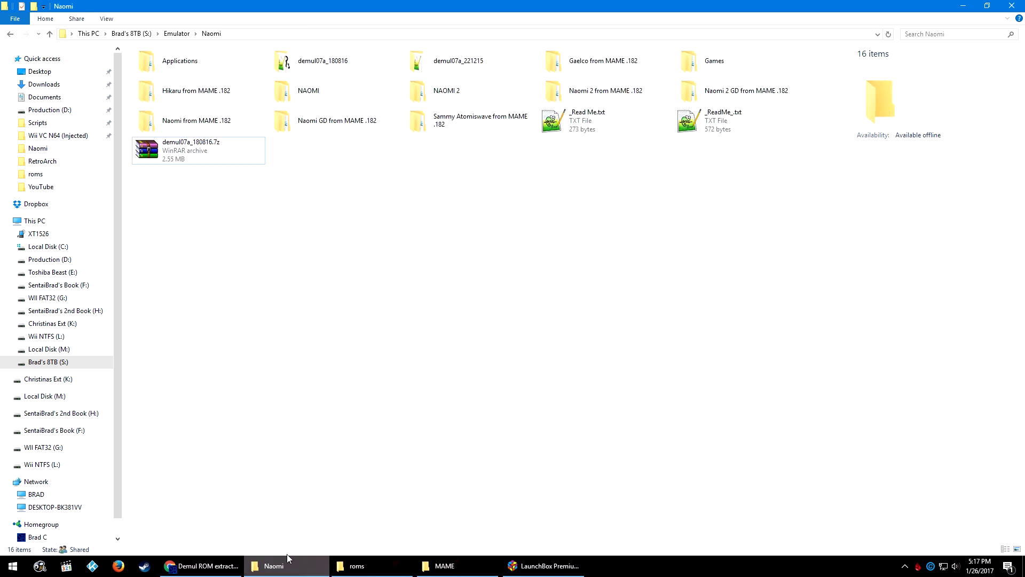
right_click(344, 329)
left_click(371, 403)
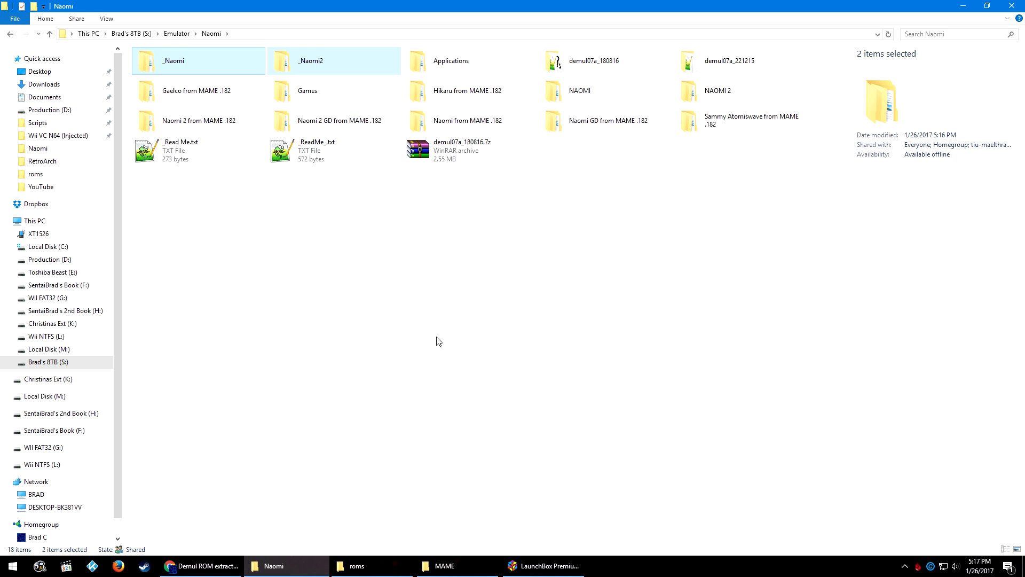
left_click(429, 366)
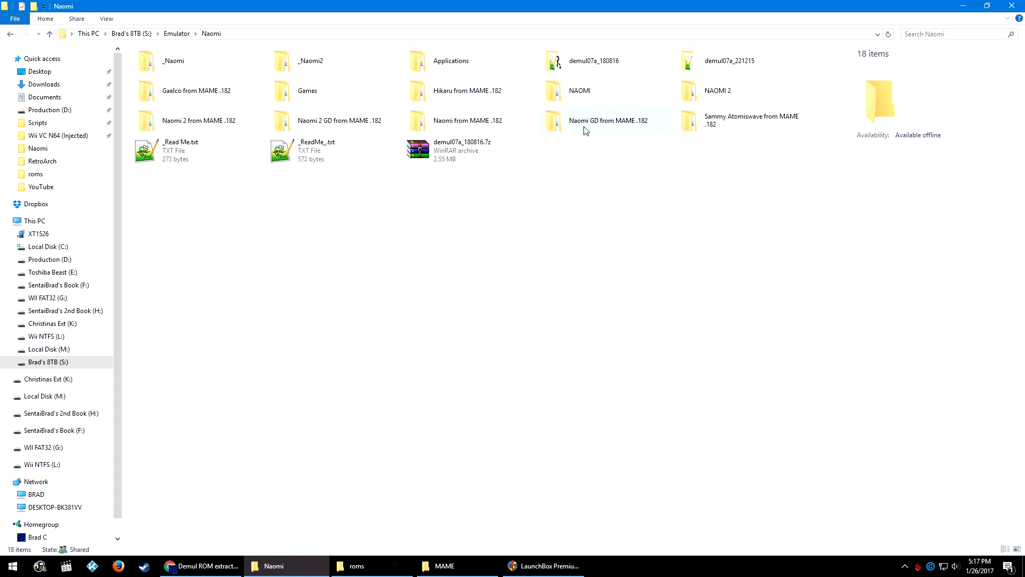
- Delete the _Naomi and _Naomi2 folders from the Naomi emulator folder
mouse_move(584, 132)
left_click(172, 68)
key("Delete")
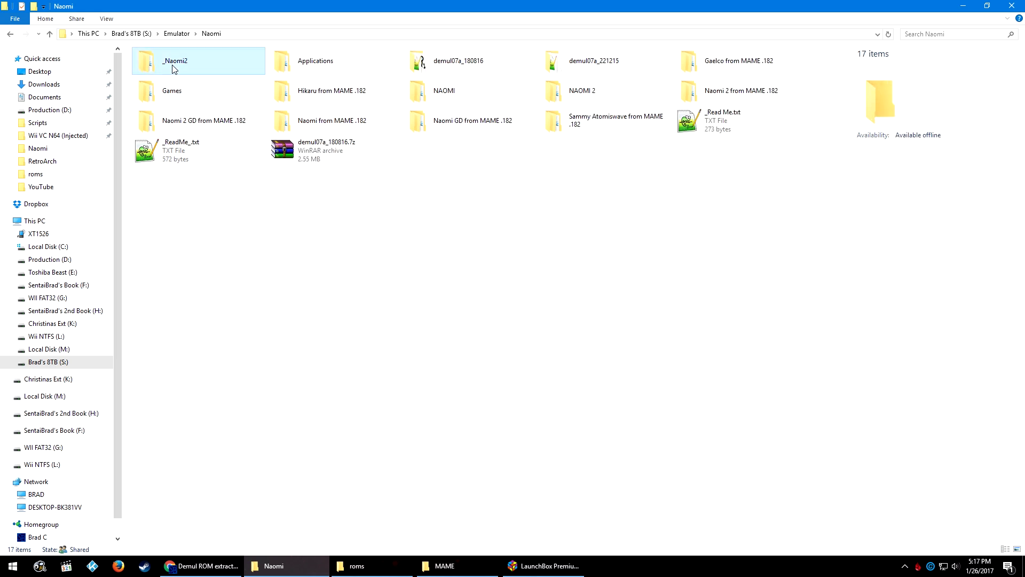
left_click(172, 68)
key("Delete")
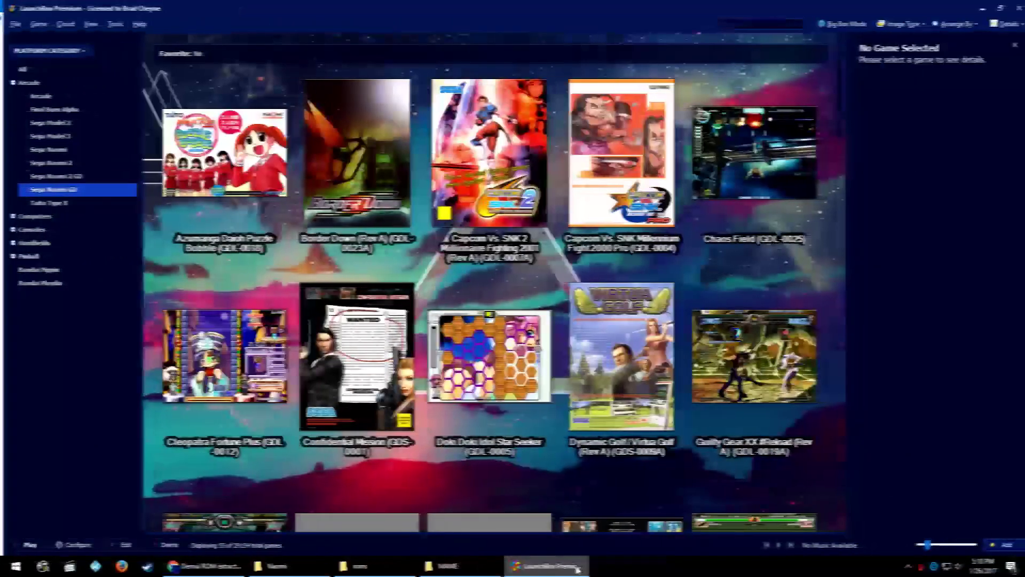
- Start a ROM files import in LaunchBox and add all zip files from the Naomi from MAME .182 folder
left_click(111, 24)
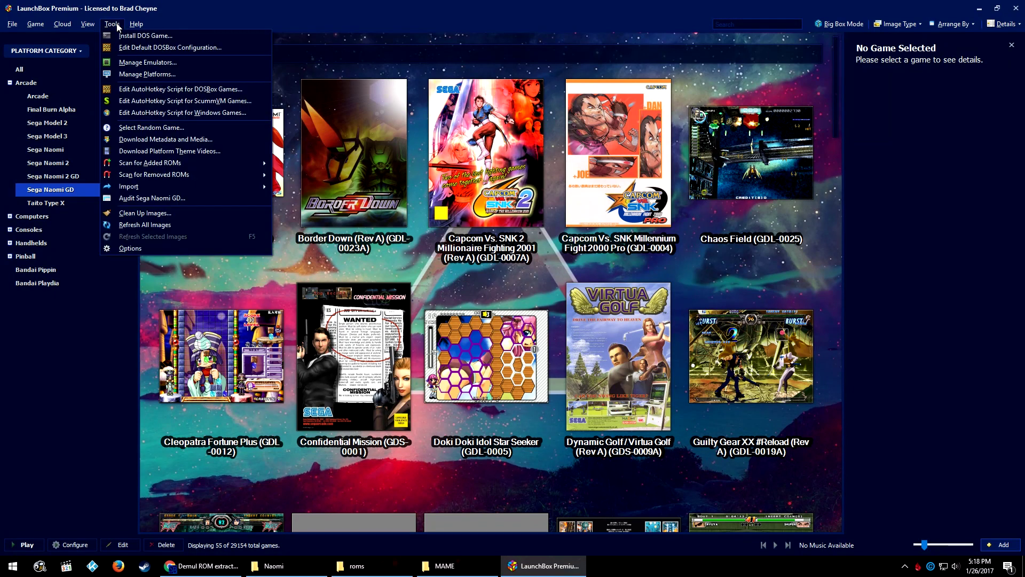
left_click(243, 198)
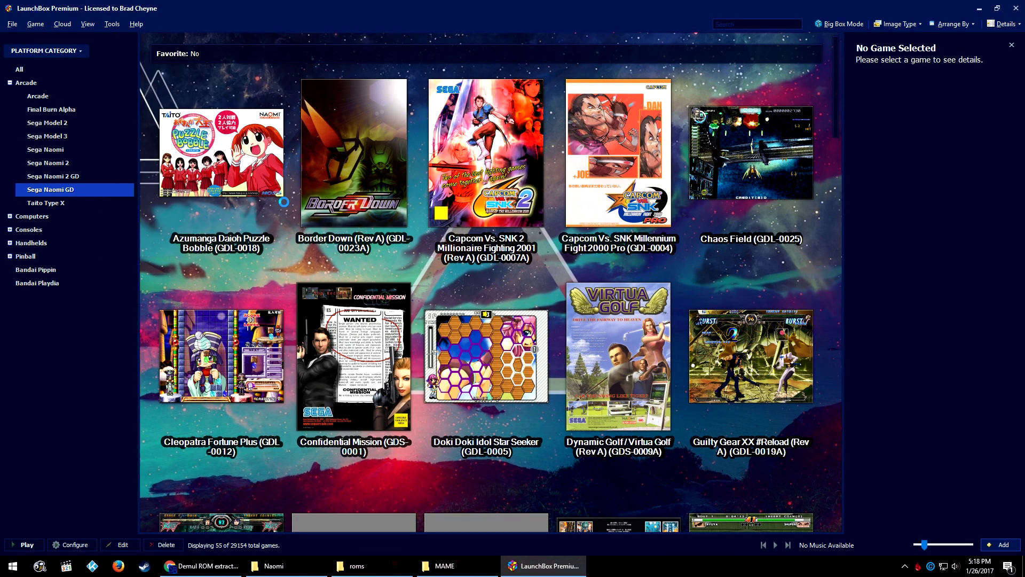
left_click(643, 404)
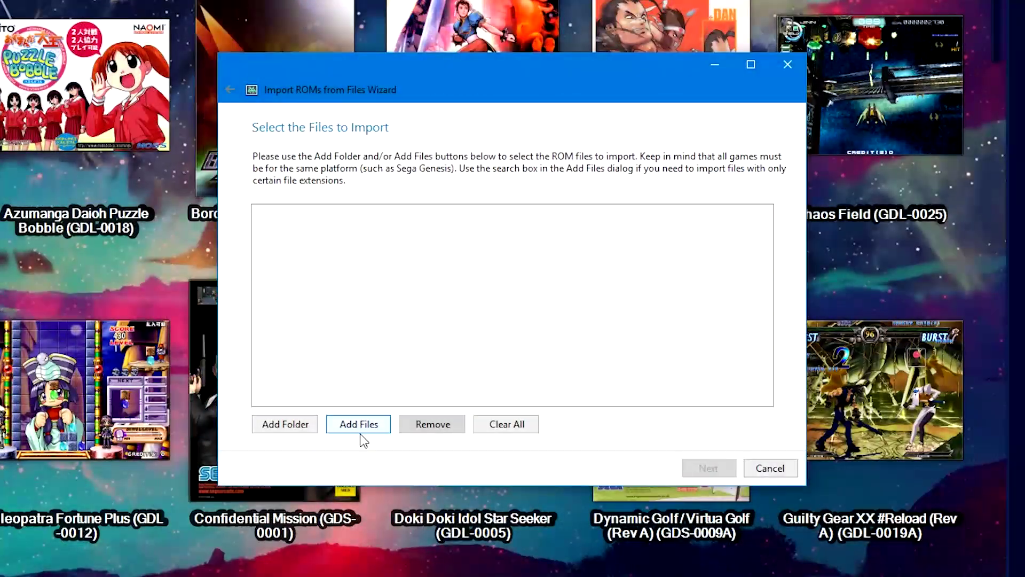
left_click(360, 431)
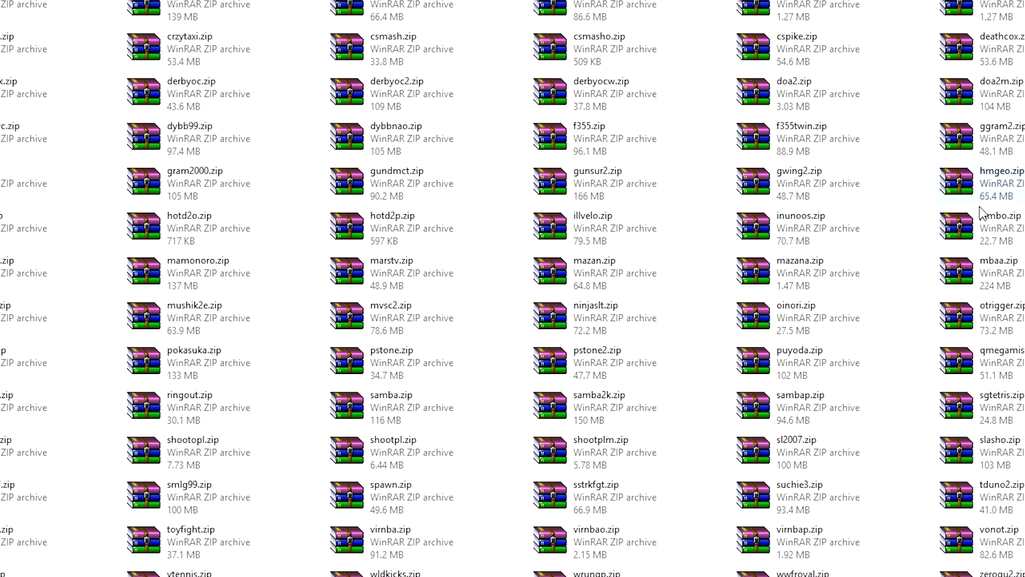
key("ctrl+a")
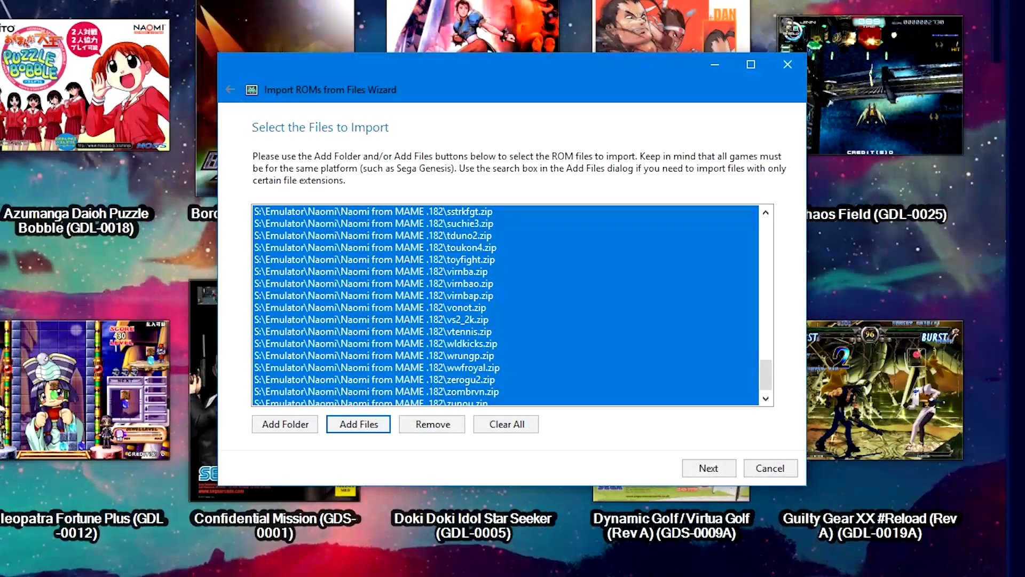
left_click(727, 470)
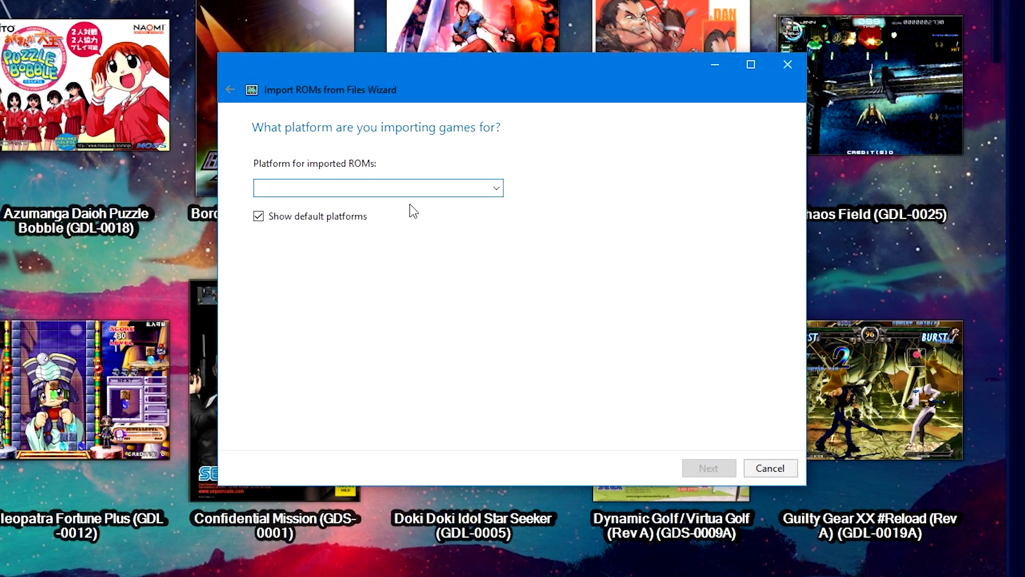
- Set the platform for the imported ROMs to Sega Naomi and continue to the emulator choice
type("Sega Naop")
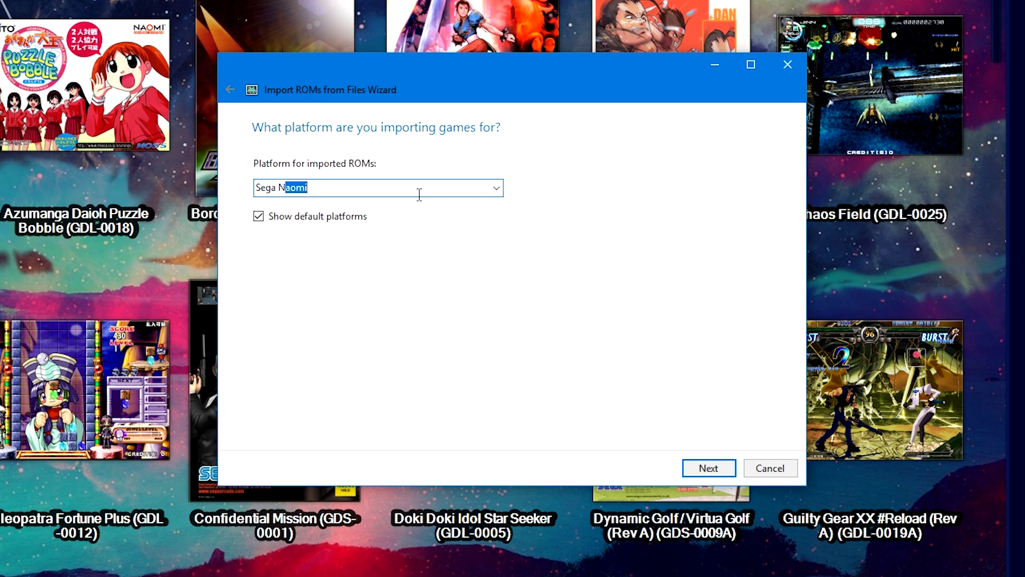
type("mi")
key("BackSpace")
key("BackSpace")
key("BackSpace")
key("BackSpace")
type("omi")
left_click(724, 466)
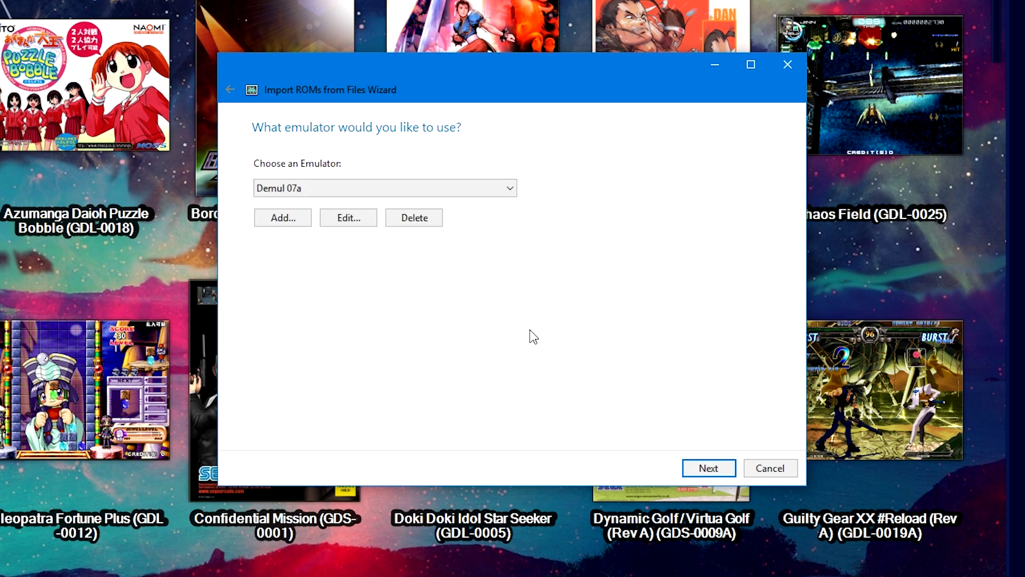
- Open the Demul 07a emulator settings and set the application path to demul.exe in the demul07a_180816 folder
left_click(295, 218)
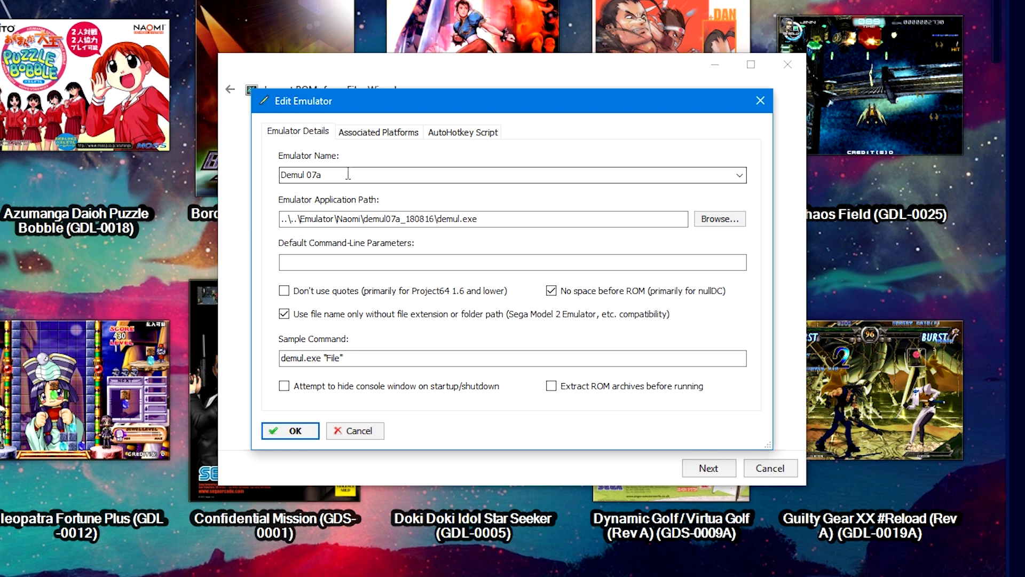
left_click(704, 226)
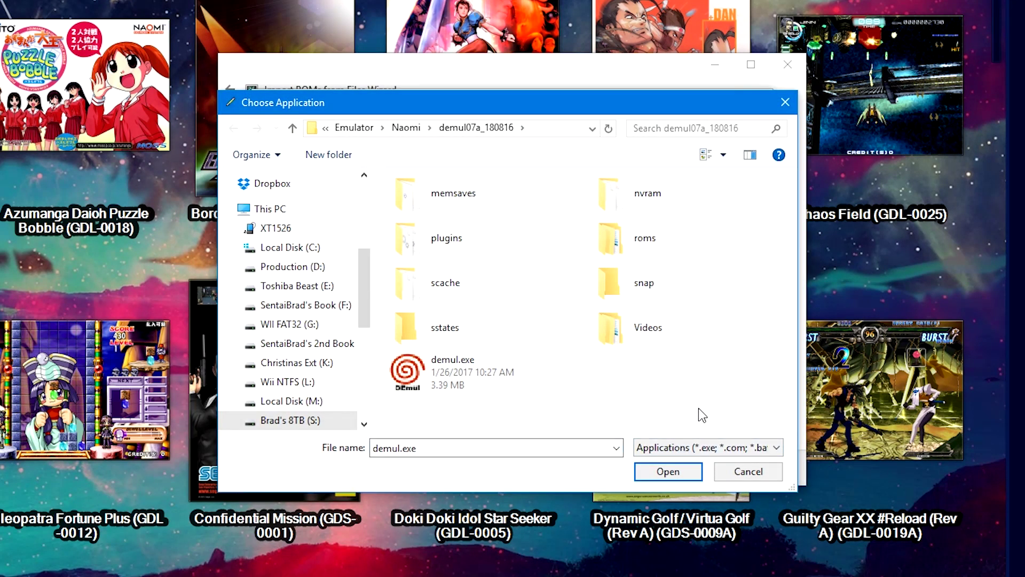
double_click(524, 385)
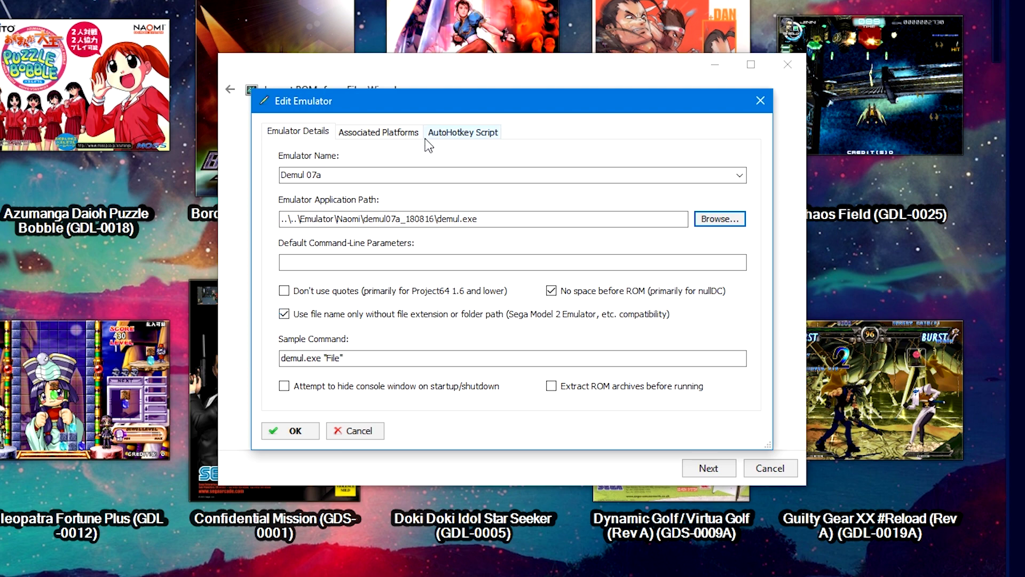
- In the emulator's associated platforms, copy Sega Naomi's default command-line parameters -run=naomi -rom= to Sega Naomi 2
left_click(396, 135)
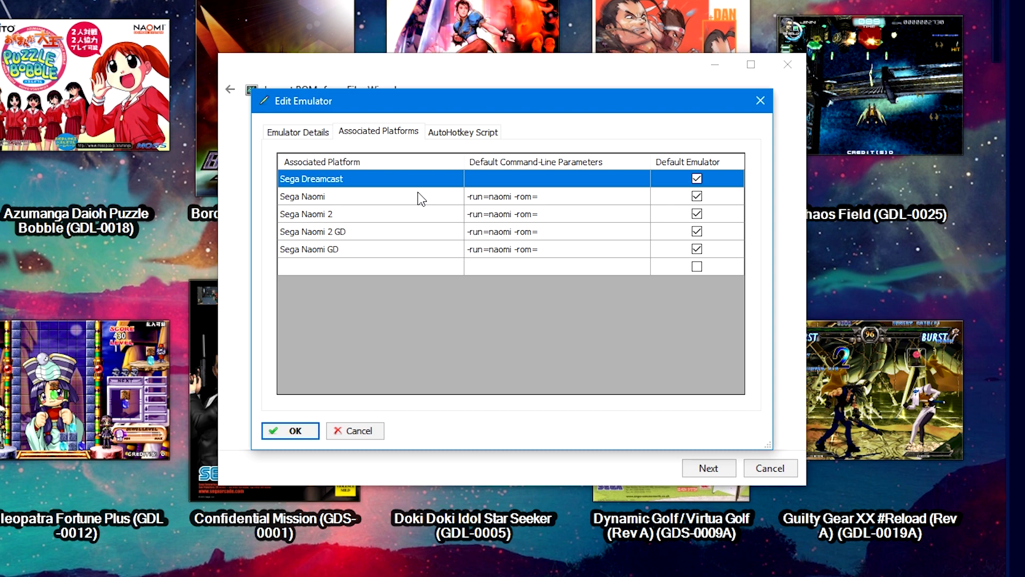
left_click(398, 266)
left_click(399, 265)
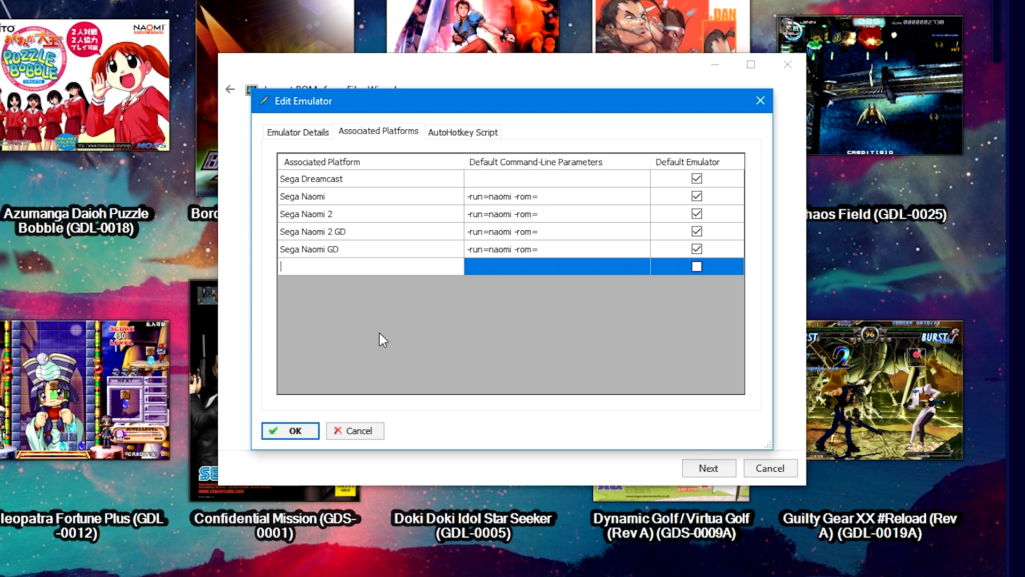
left_click(336, 201)
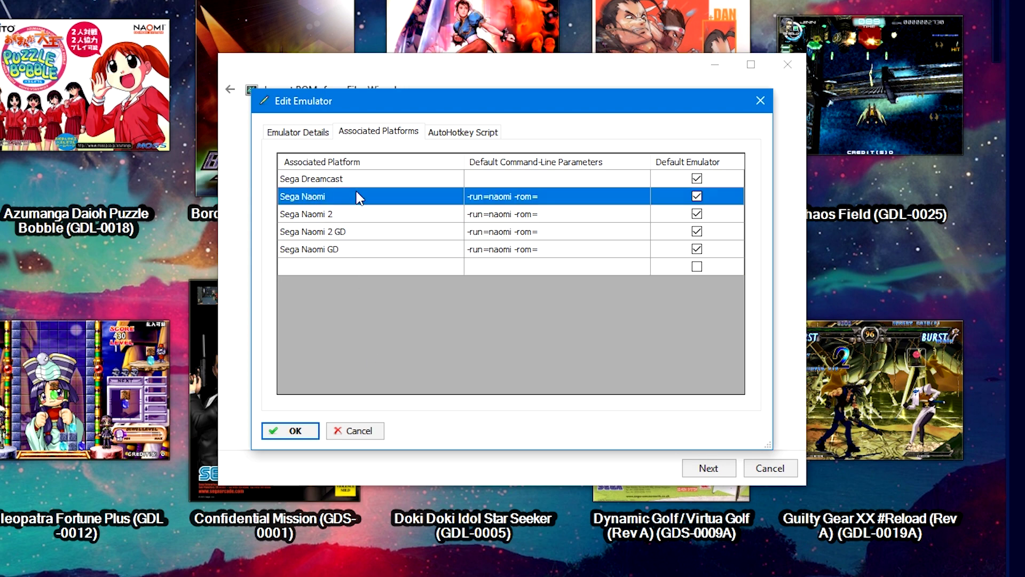
left_click(515, 197)
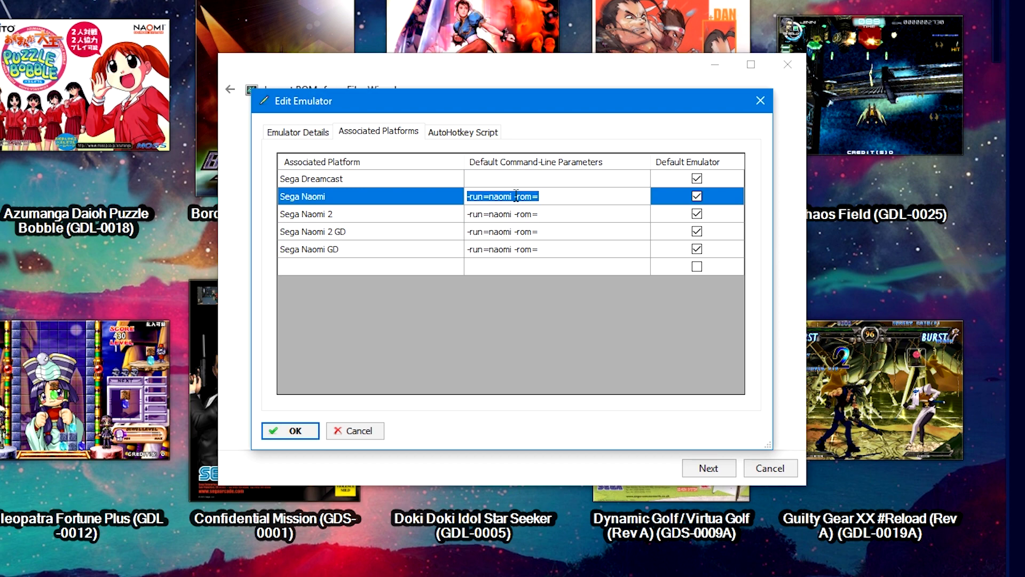
right_click(531, 197)
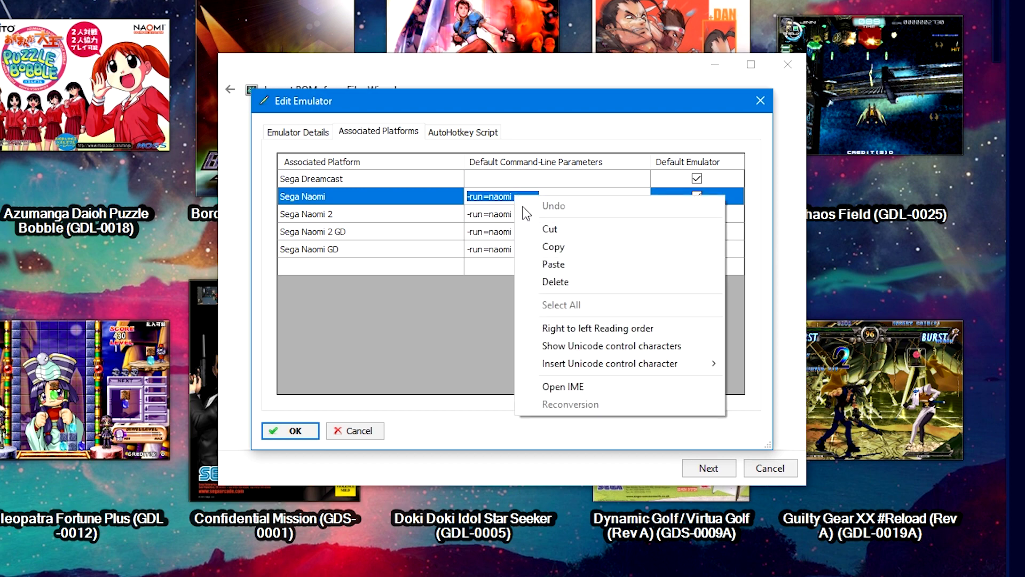
left_click(551, 243)
left_click(550, 214)
left_click(550, 214)
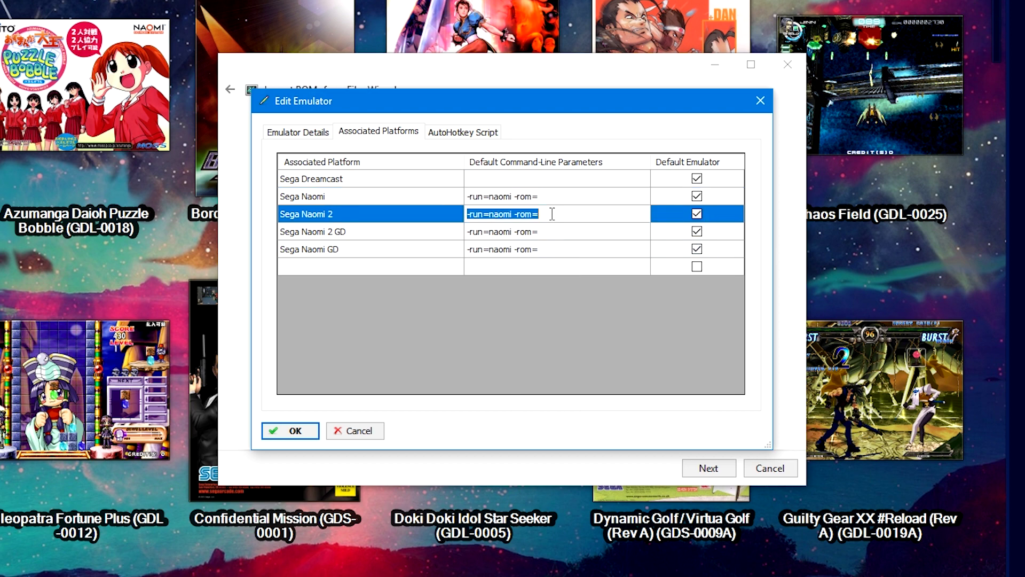
key("ctrl+v")
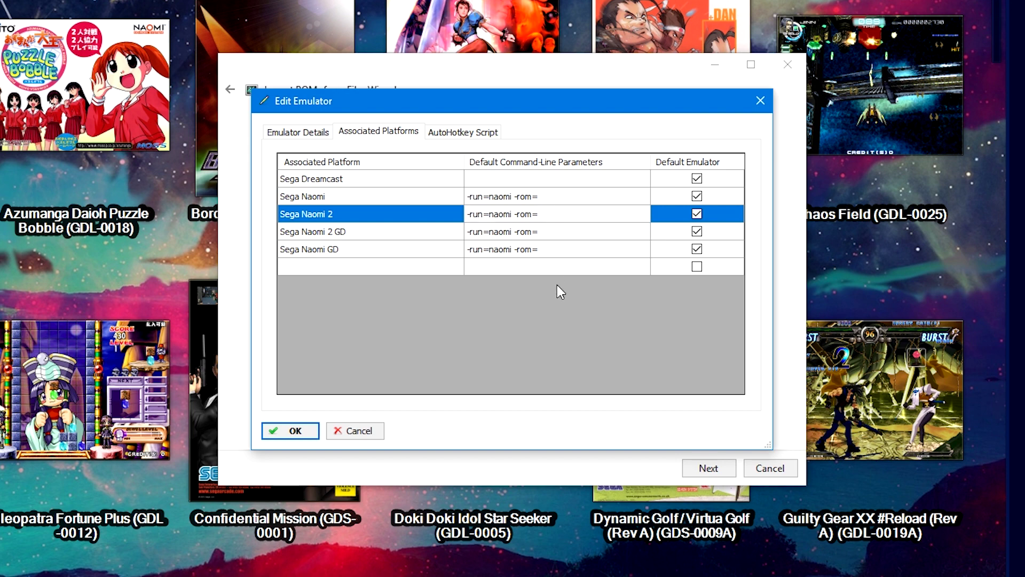
- Paste the -run=naomi -rom= parameters for Sega Naomi 2 once more and save the emulator settings
left_click(583, 236)
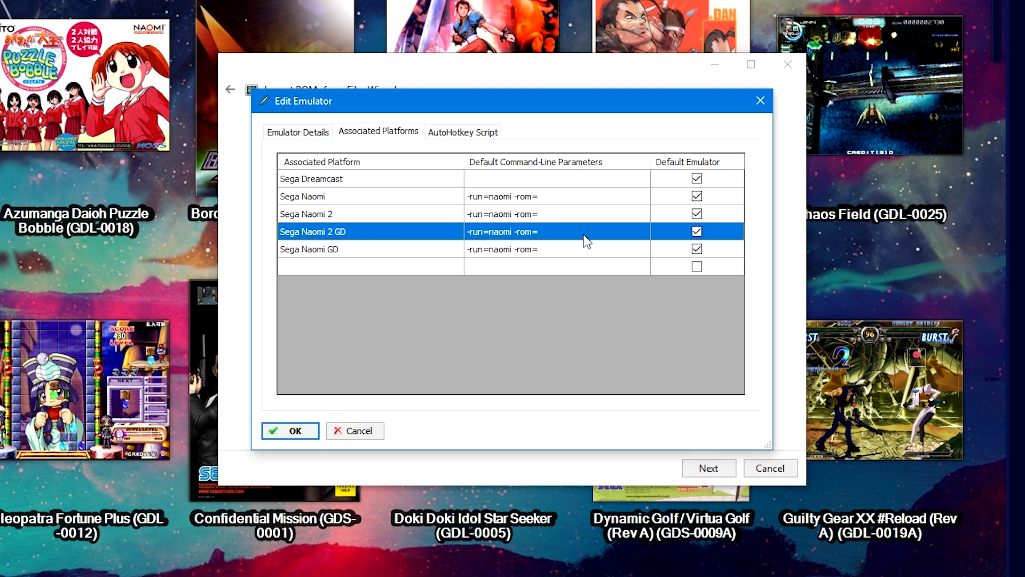
left_click(532, 215)
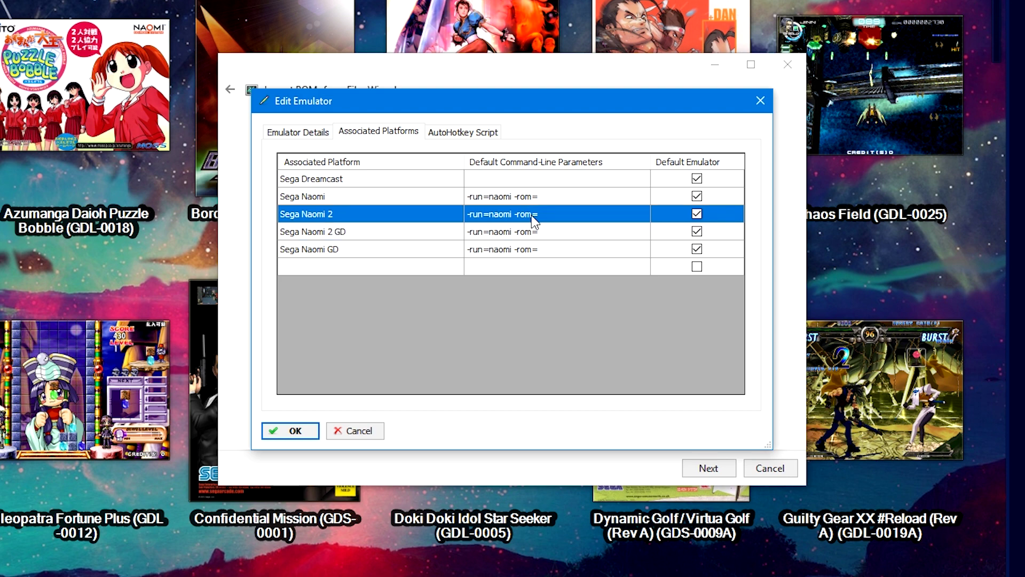
left_click(532, 216)
right_click(533, 215)
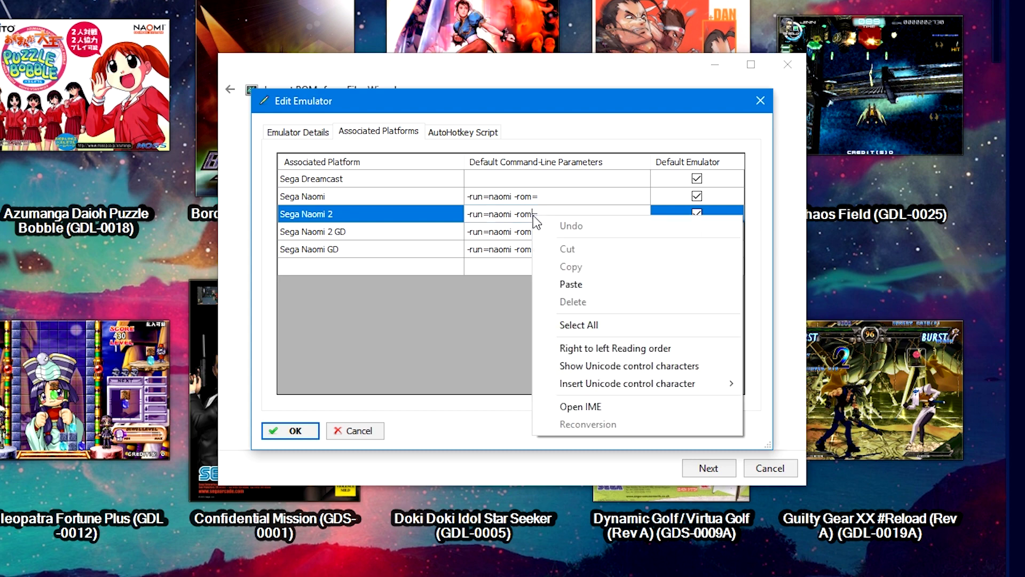
left_click(590, 284)
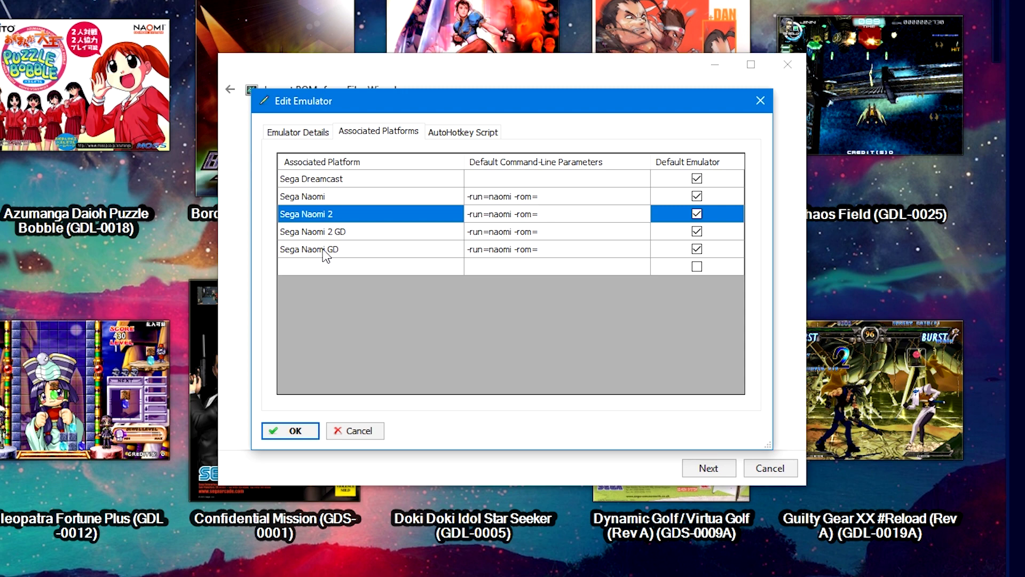
left_click(366, 222)
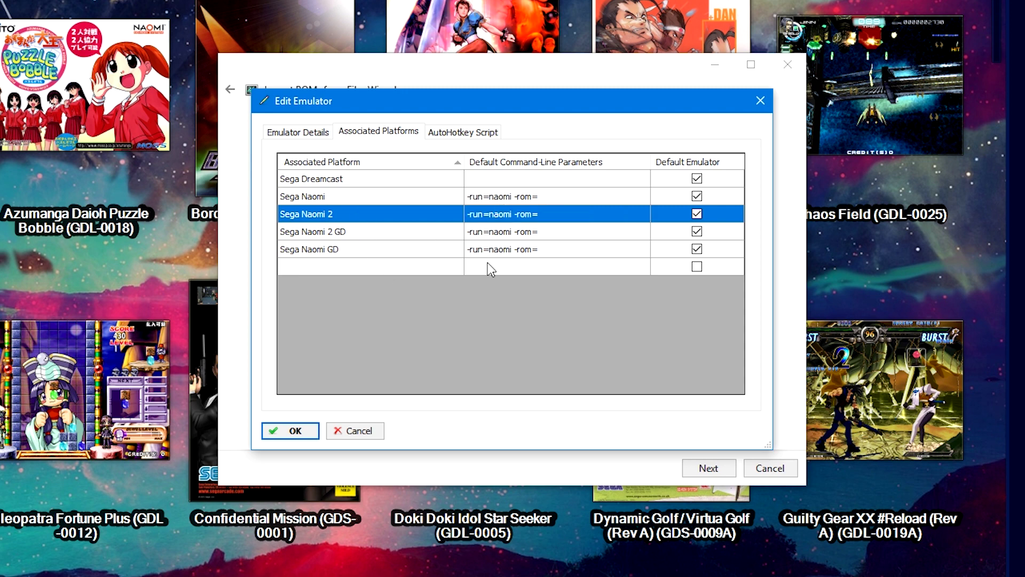
left_click(283, 431)
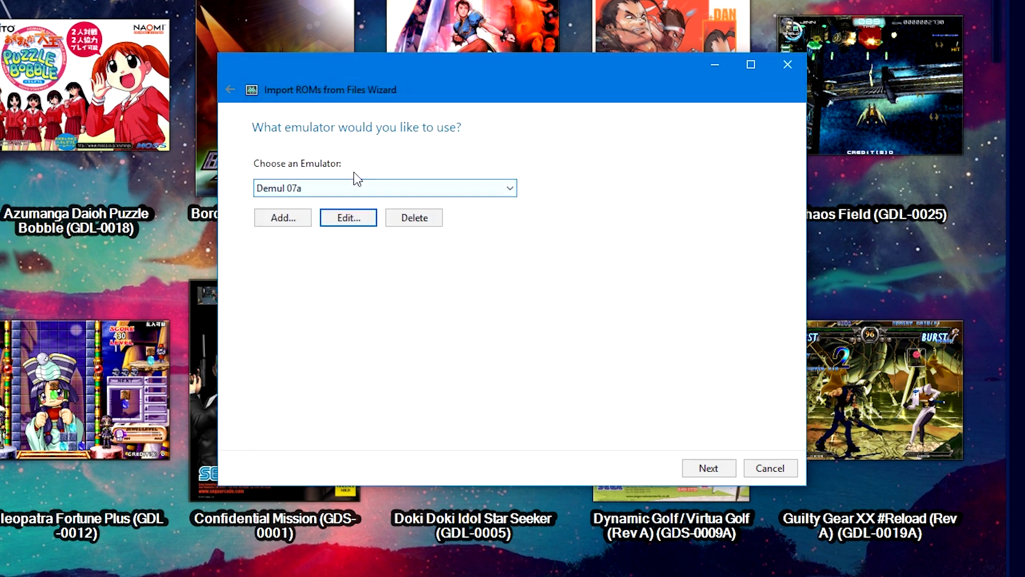
- Use the ROM files in their current location, accept the LaunchBox Games Database metadata search and continue to the EmuMovies media options
left_click(708, 468)
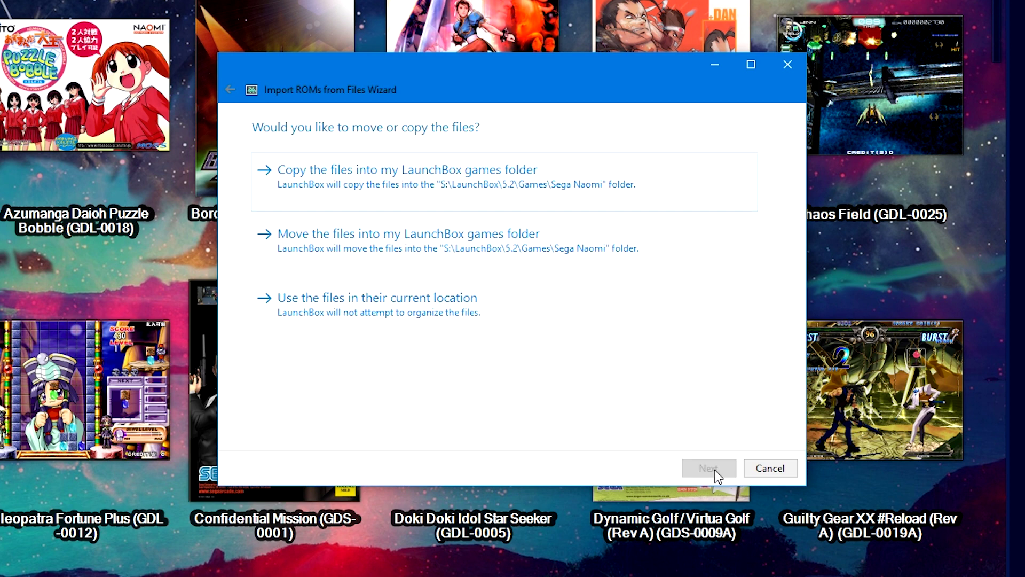
left_click(460, 317)
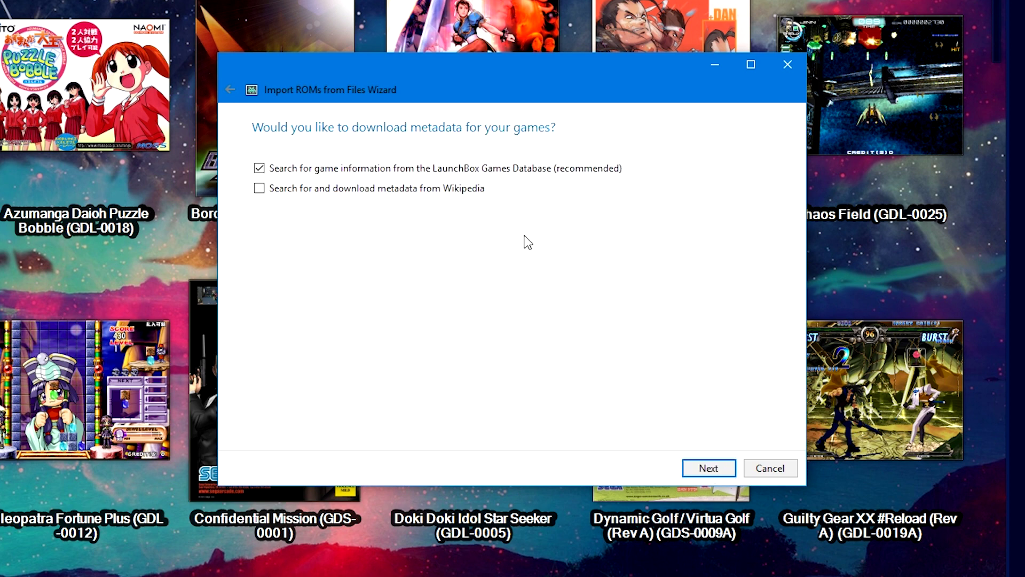
left_click(708, 468)
left_click(695, 466)
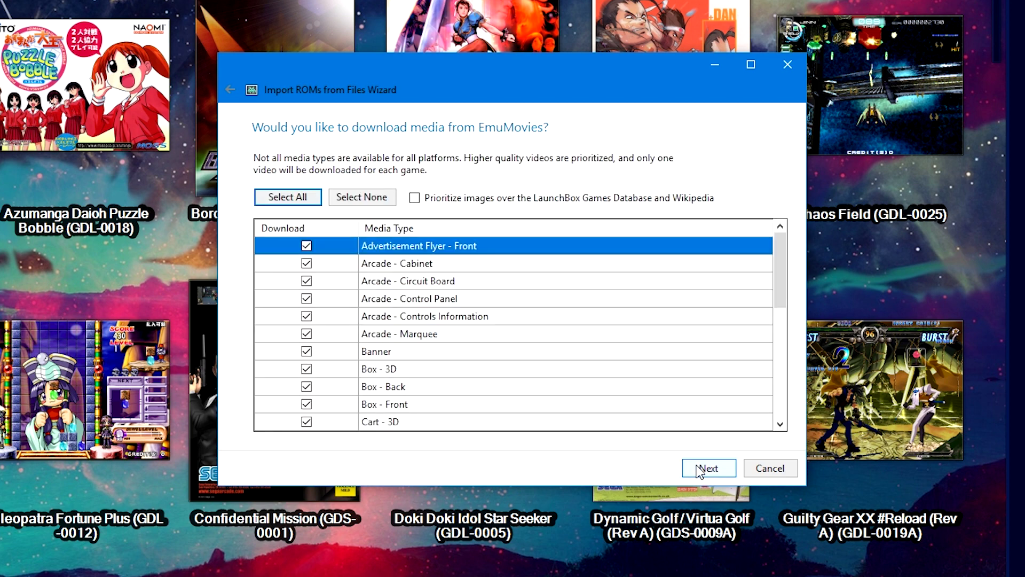
- Accept all EmuMovies media types, enable forced MAME metadata in the custom options and continue to the MAME import options
left_click(699, 469)
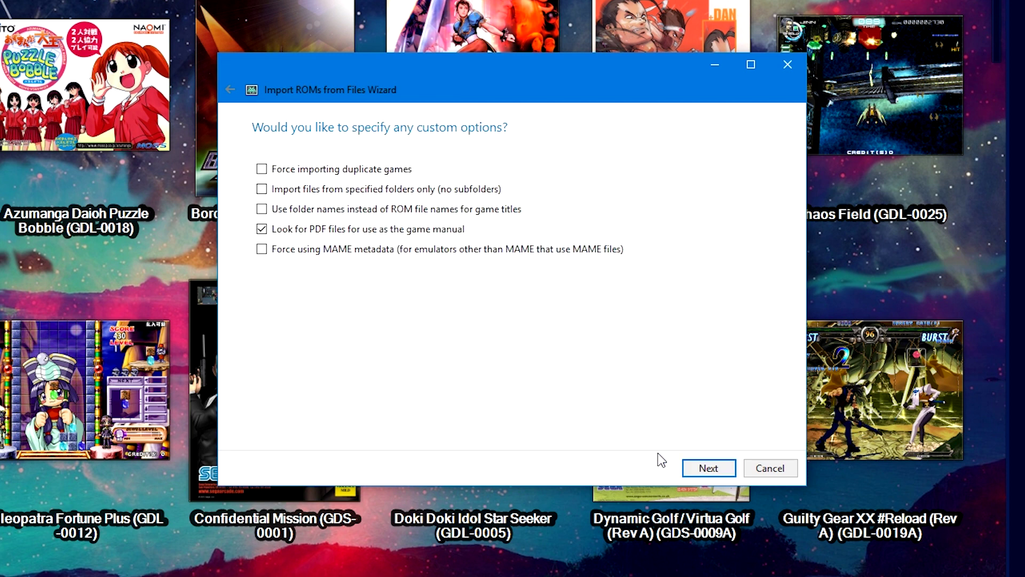
left_click(425, 252)
left_click(697, 472)
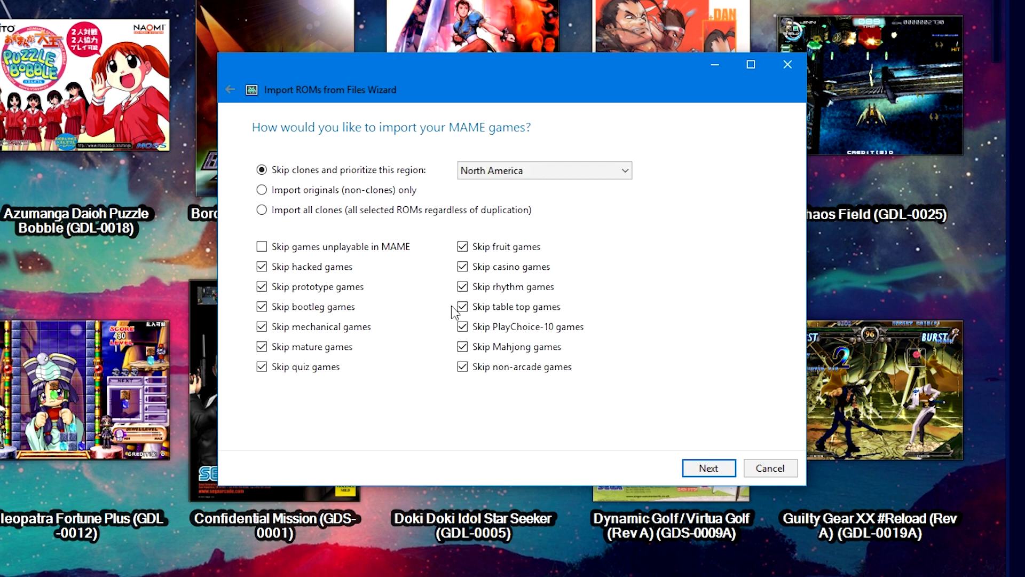
- Turn off every remaining skip filter for the MAME import, from hacked, prototype, bootleg and quiz games to fruit, casino and non-arcade games
left_click(327, 269)
left_click(319, 287)
left_click(310, 307)
left_click(301, 327)
left_click(302, 347)
left_click(462, 368)
left_click(490, 344)
left_click(497, 326)
left_click(500, 307)
left_click(504, 287)
left_click(507, 267)
left_click(511, 247)
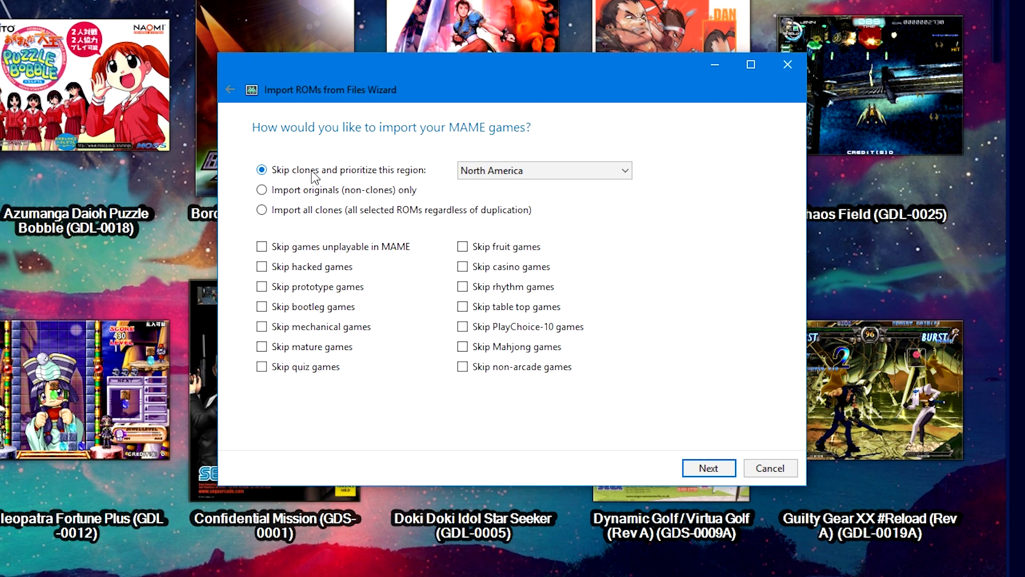
- Keep skipping clones with North America as the prioritized region, continue to the game list and finish the import
left_click(543, 176)
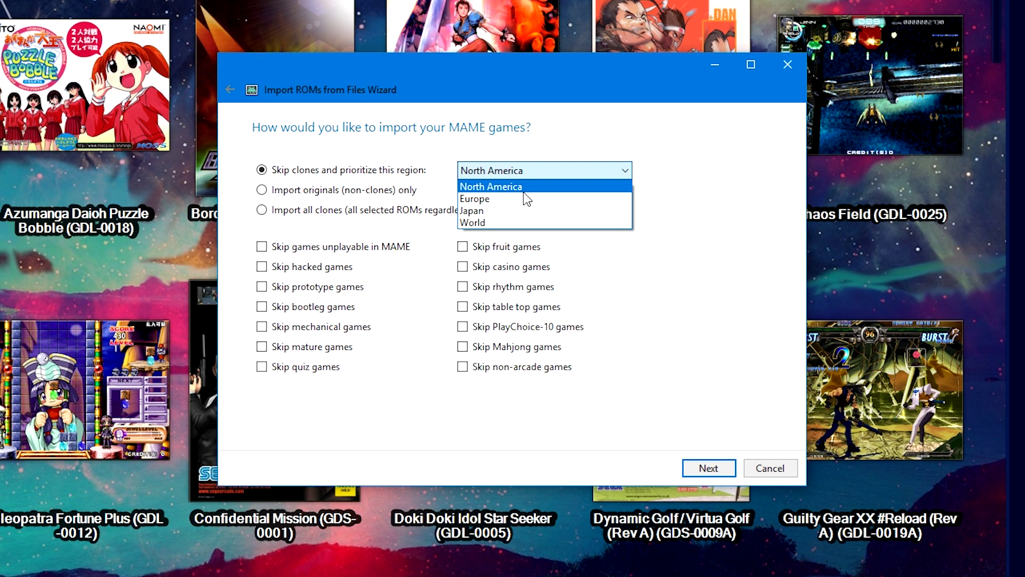
left_click(677, 293)
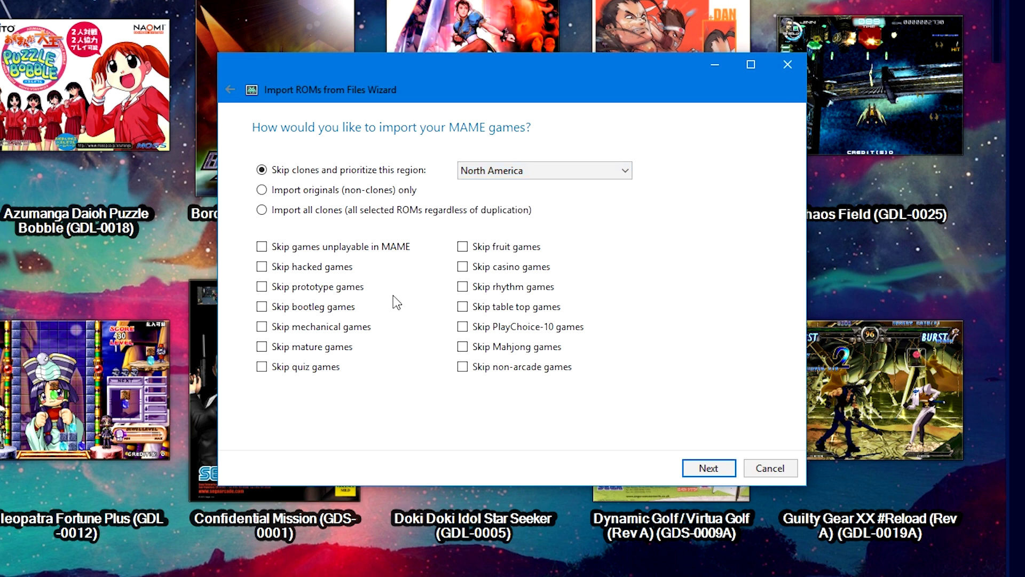
left_click(702, 467)
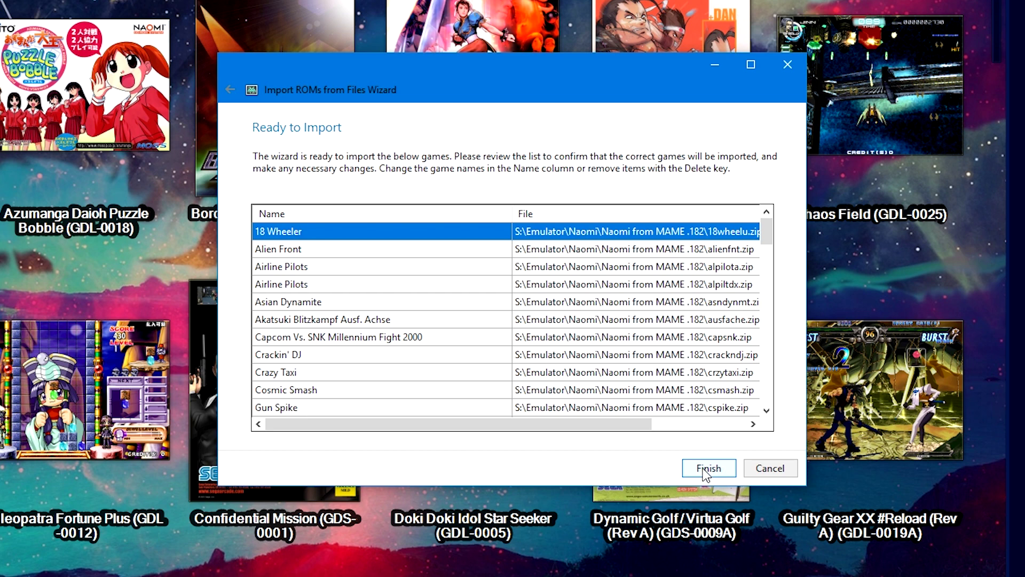
left_click(704, 468)
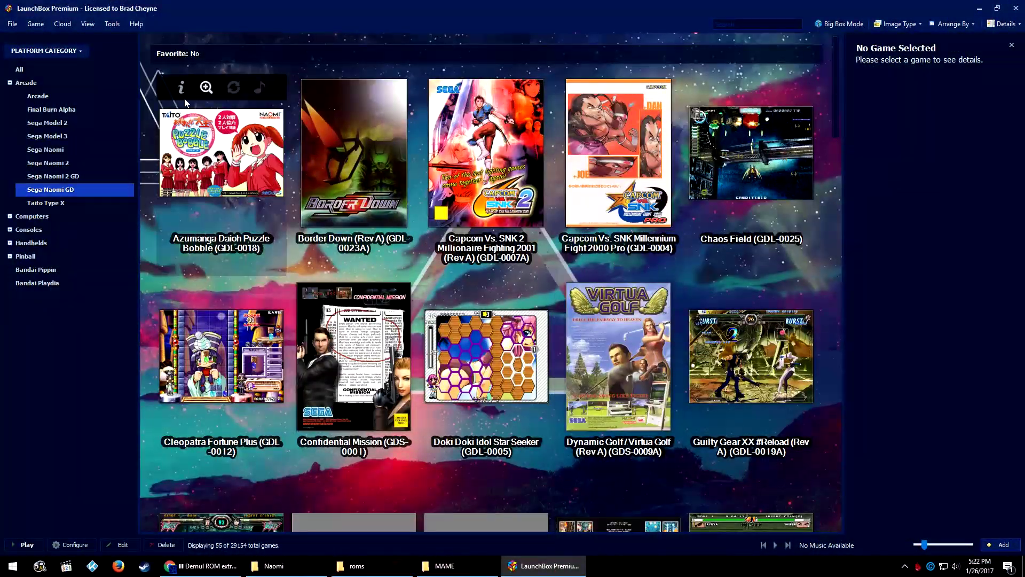
- Display the Sega Naomi games, choose a Scrape As platform in the Sega Naomi platform settings and save them
left_click(91, 153)
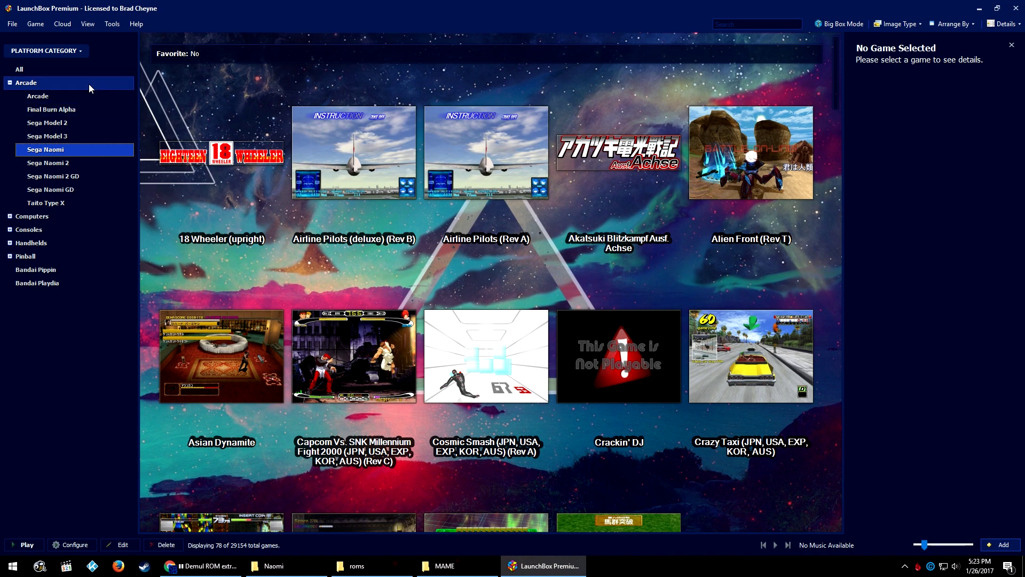
left_click(112, 24)
left_click(123, 72)
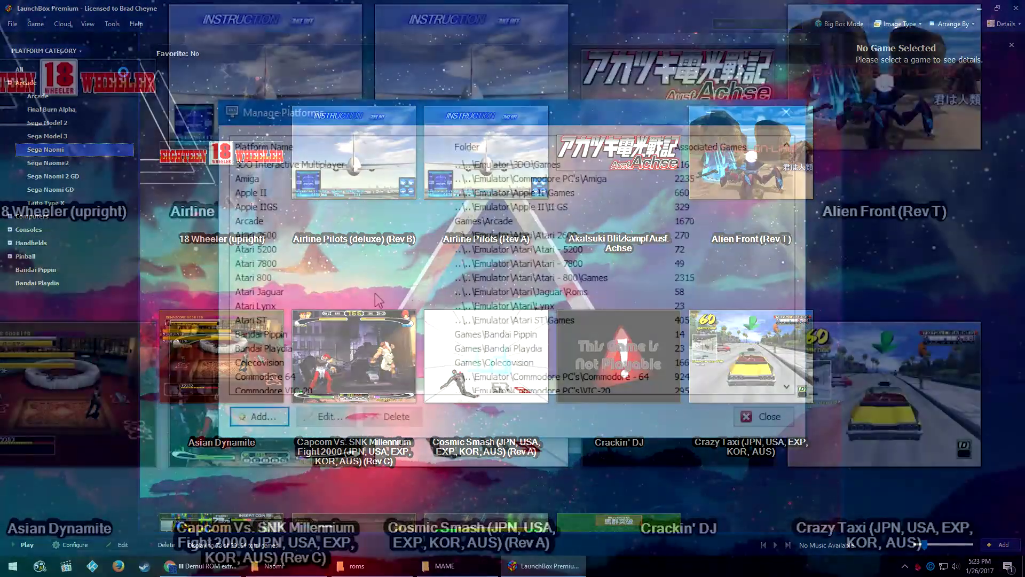
scroll(424, 291, "down", 15)
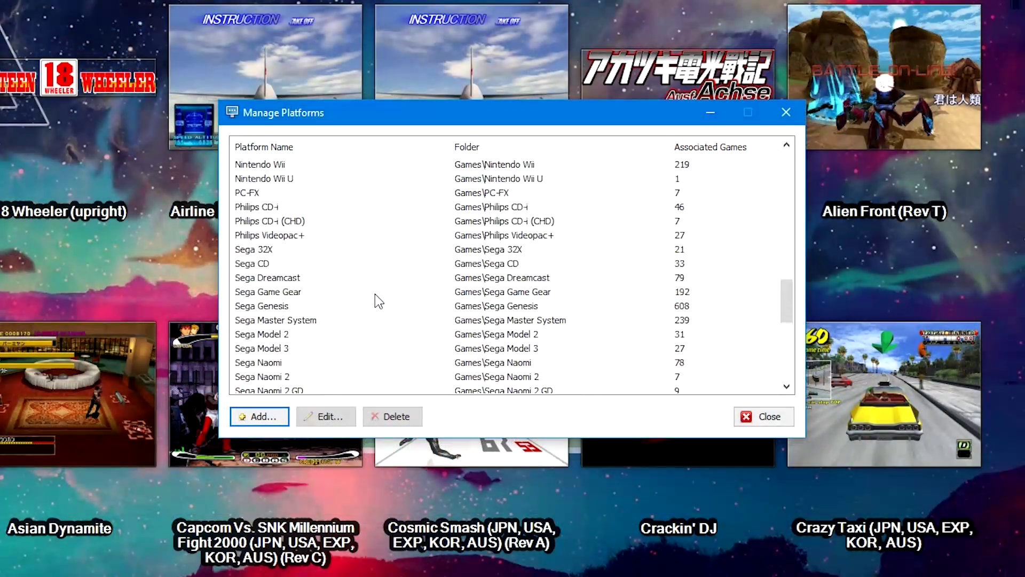
scroll(375, 294, "up", 5)
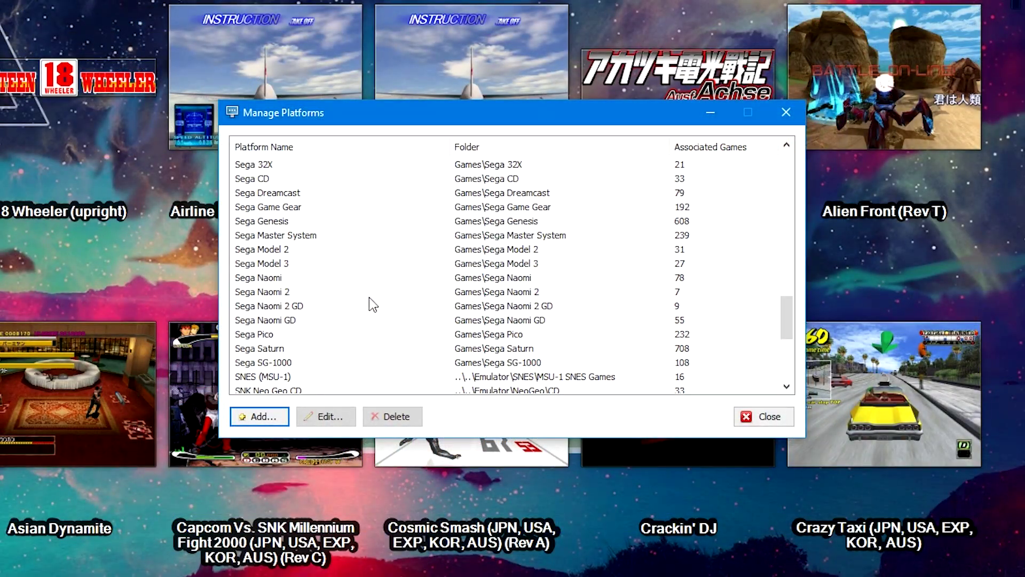
double_click(273, 277)
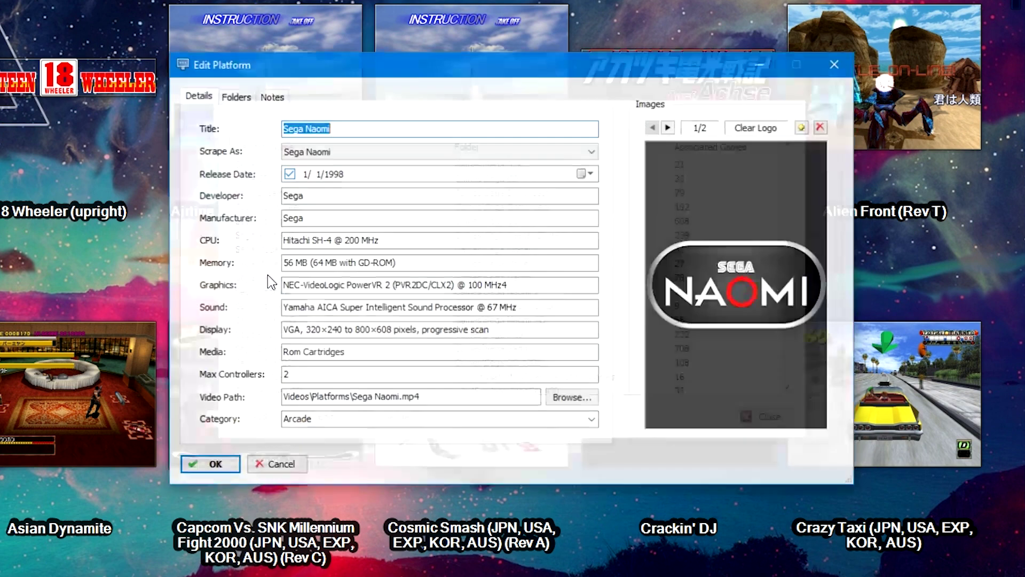
left_click(297, 155)
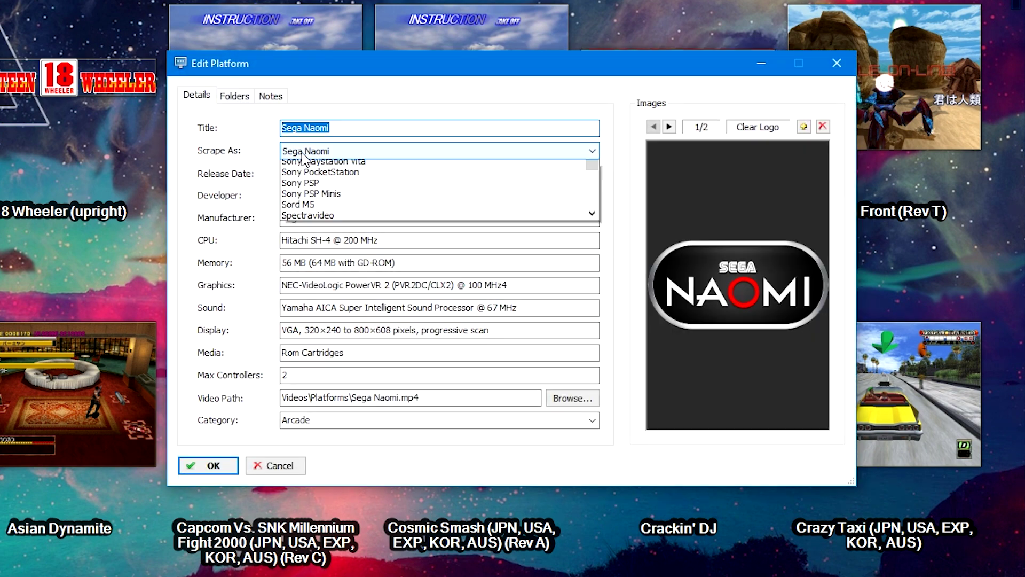
scroll(330, 224, "up", 4)
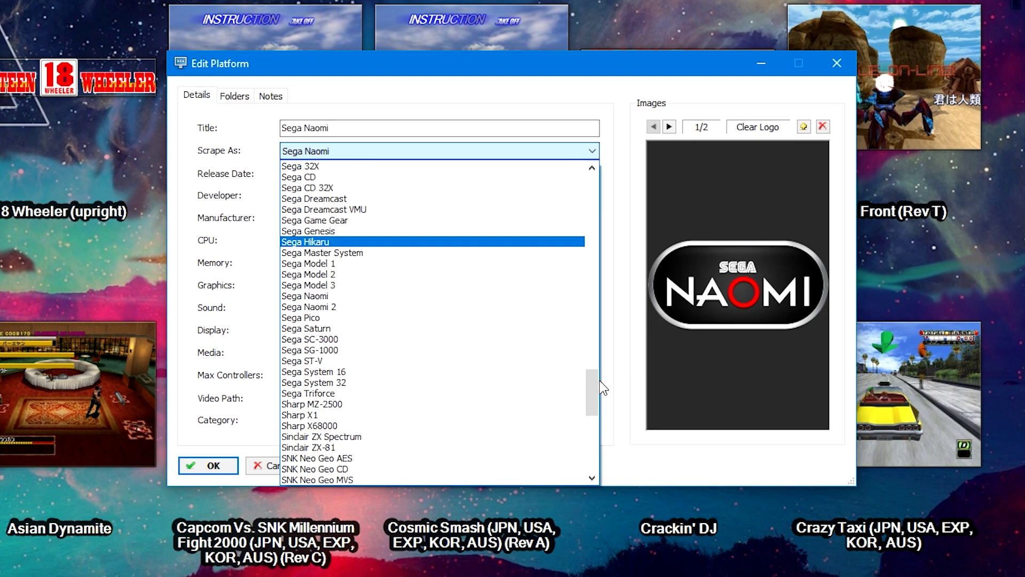
scroll(508, 352, "up", 20)
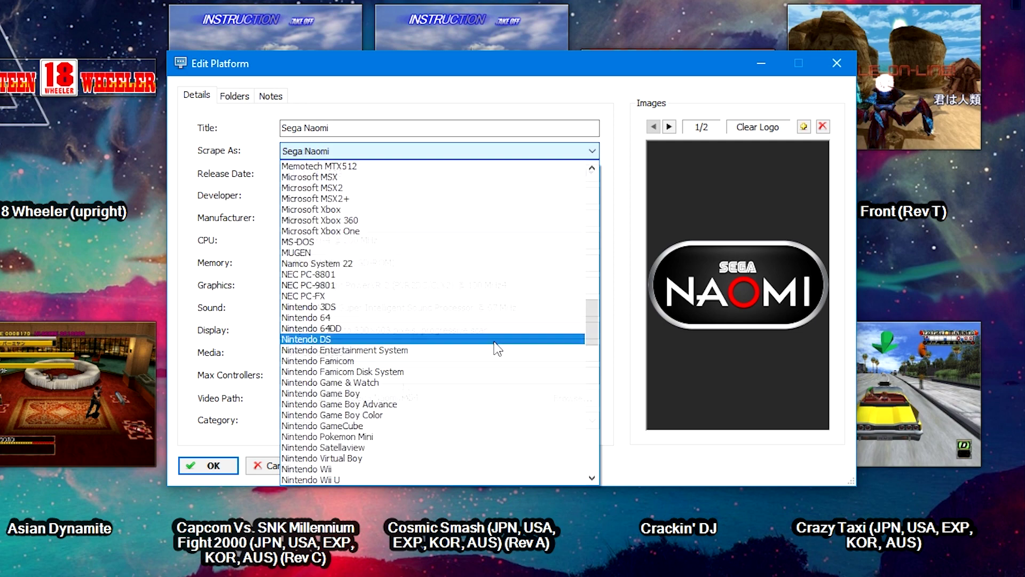
left_click(497, 347)
left_click(214, 466)
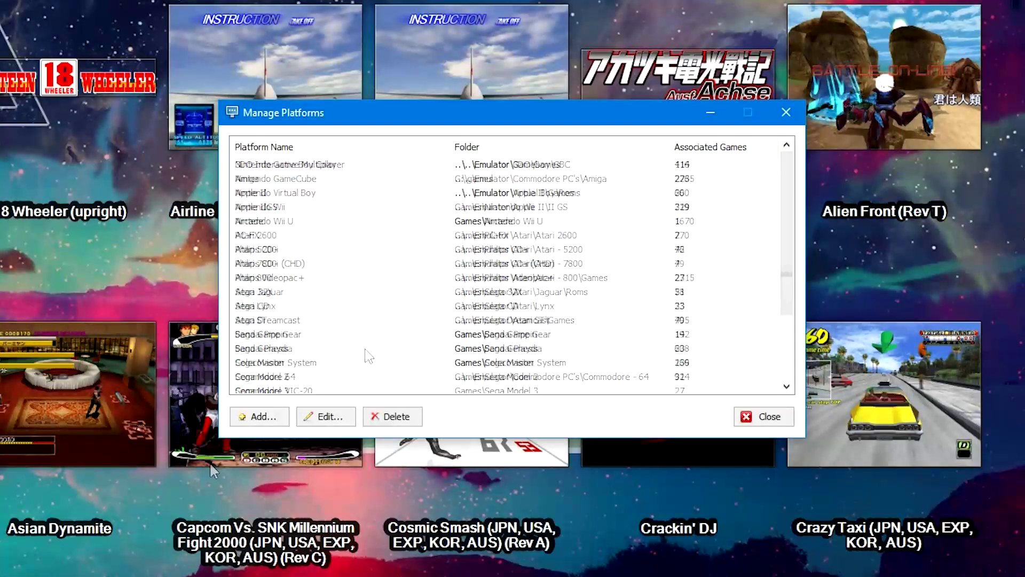
- Open the Sega Naomi 2 platform settings to check its Scrape As option, and accept them
scroll(370, 356, "down", 10)
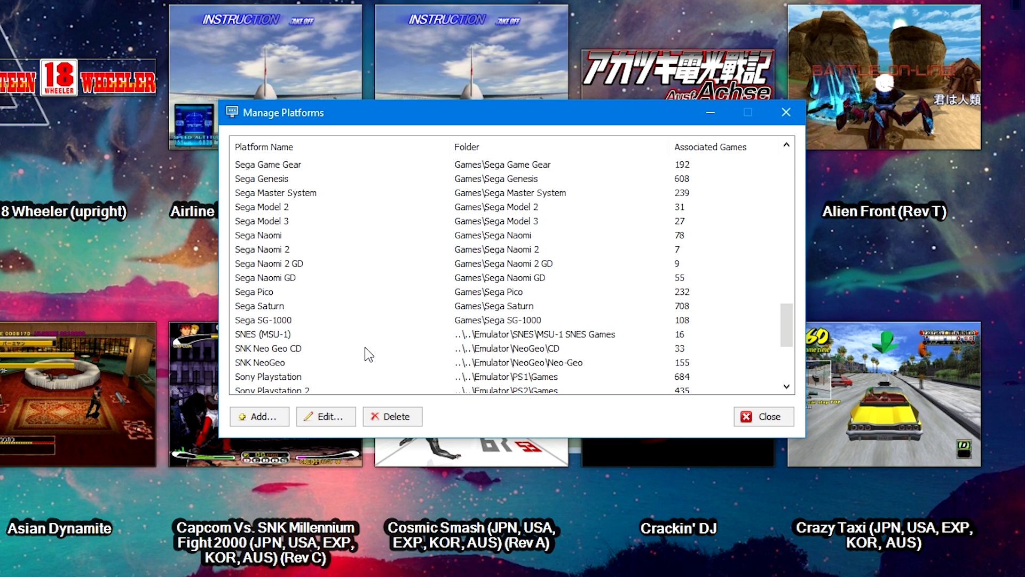
double_click(283, 249)
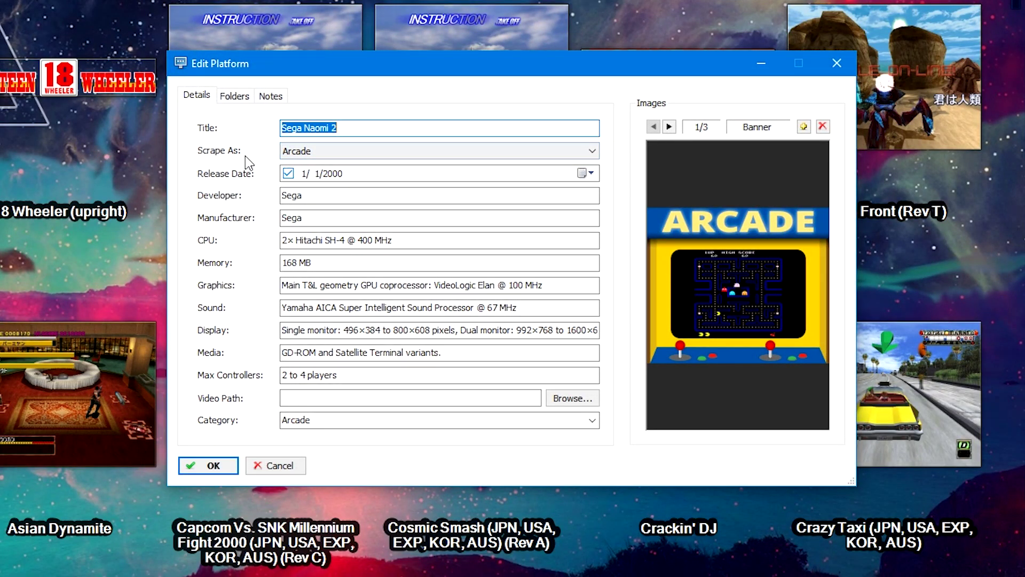
left_click(213, 467)
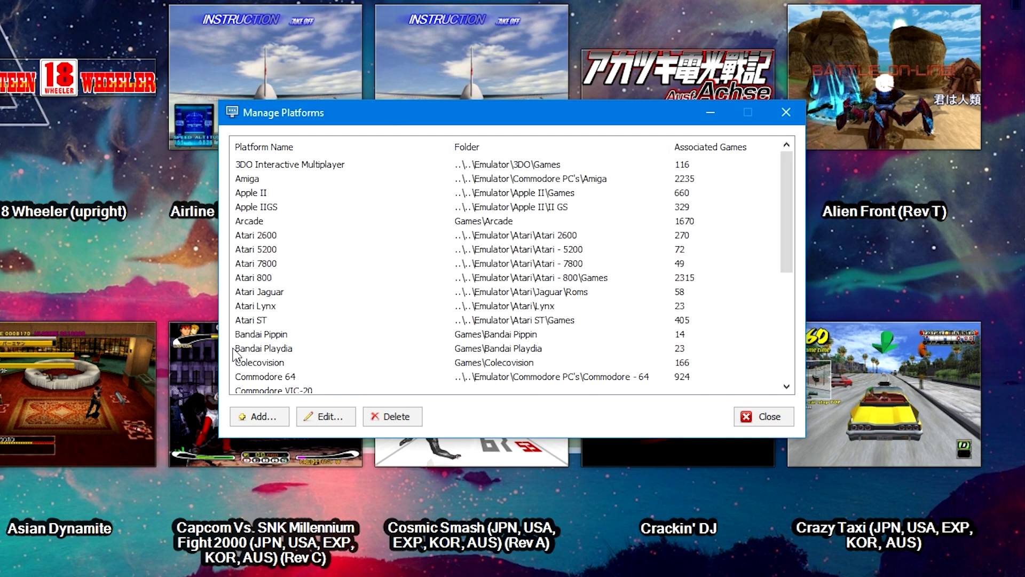
- Check the Scrape As option in the Sega Naomi GD platform settings, accept them and close the platform manager
scroll(292, 332, "down", 15)
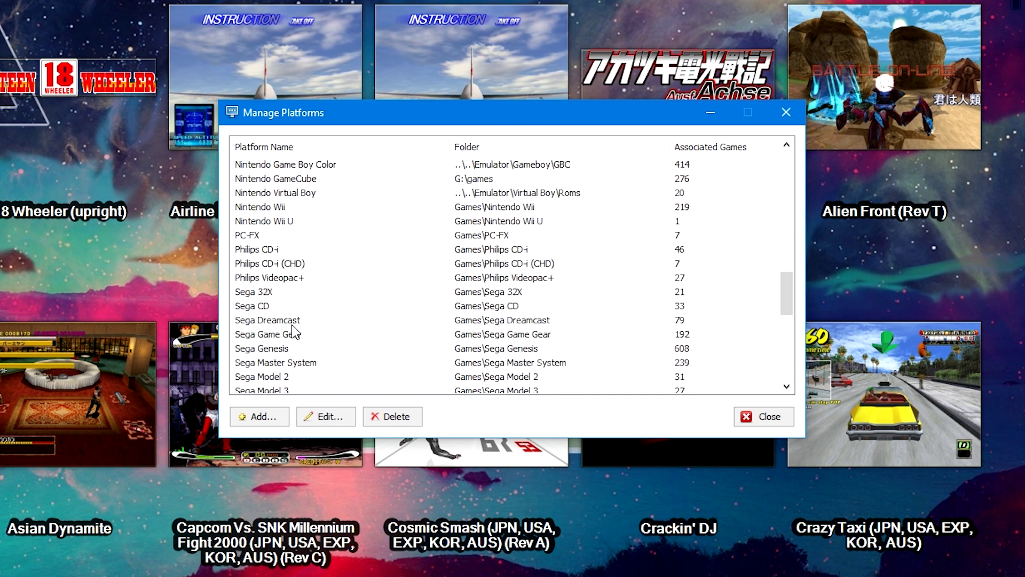
scroll(292, 332, "down", 3)
left_click(288, 320)
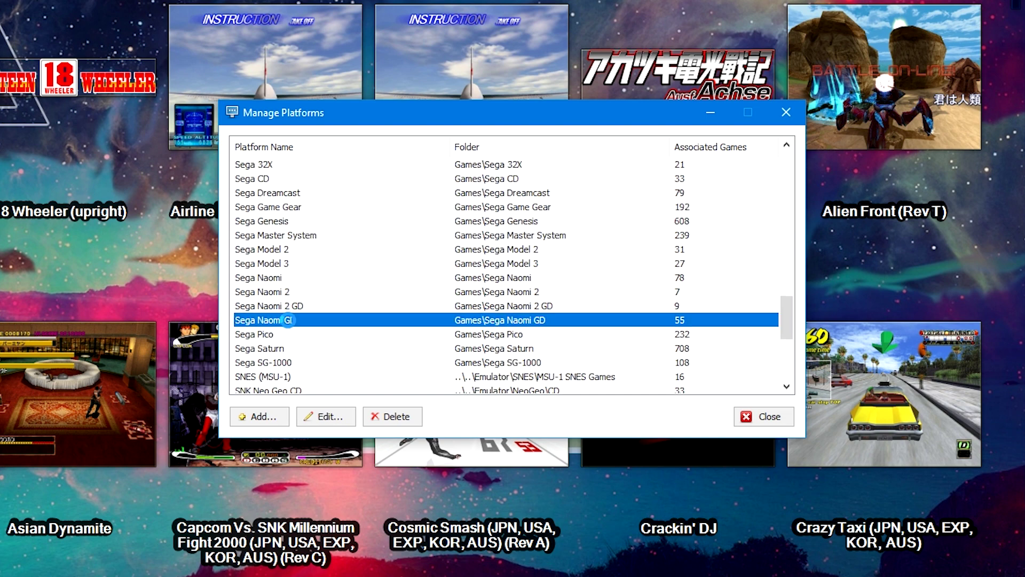
double_click(288, 320)
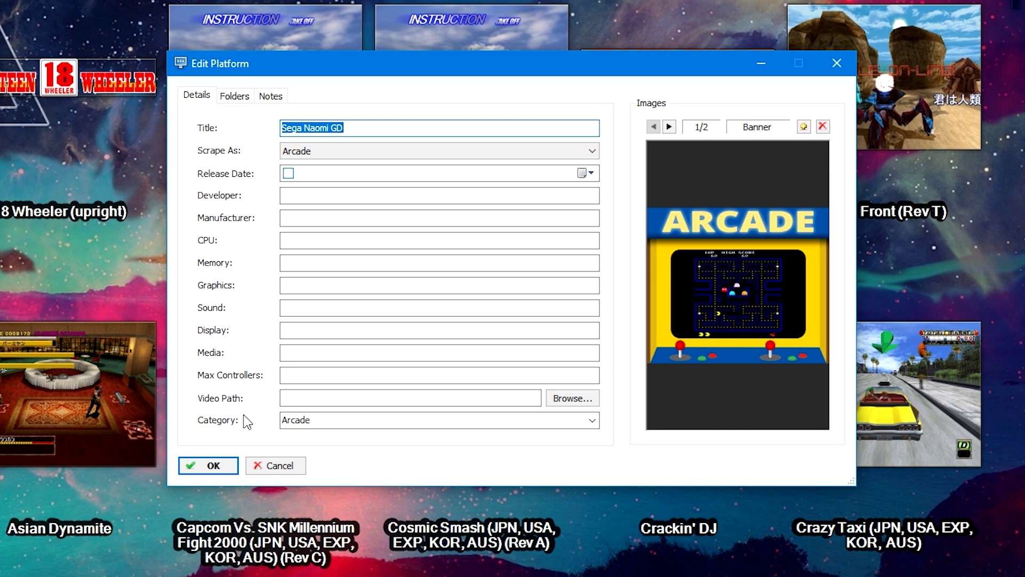
left_click(214, 465)
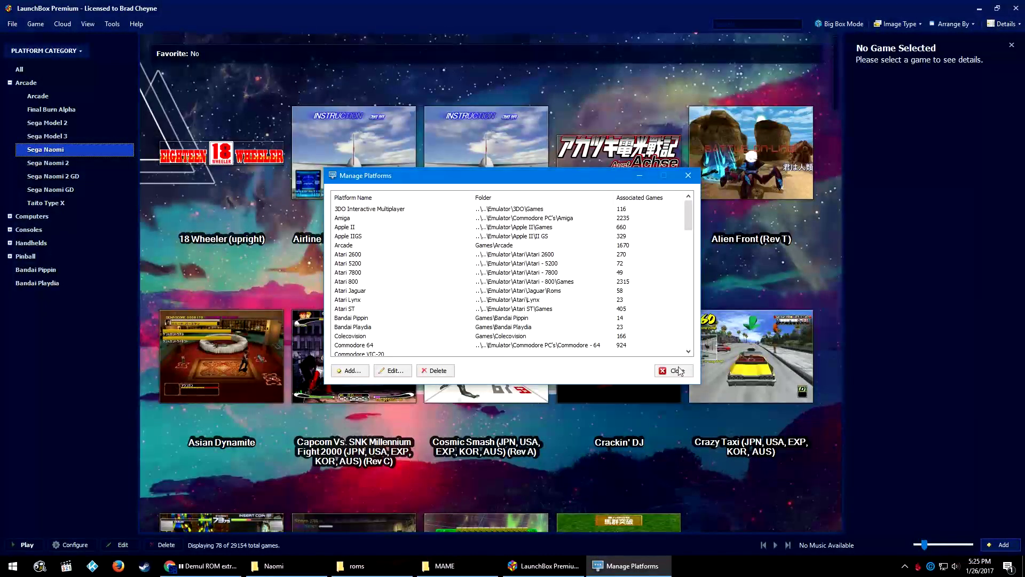
left_click(674, 371)
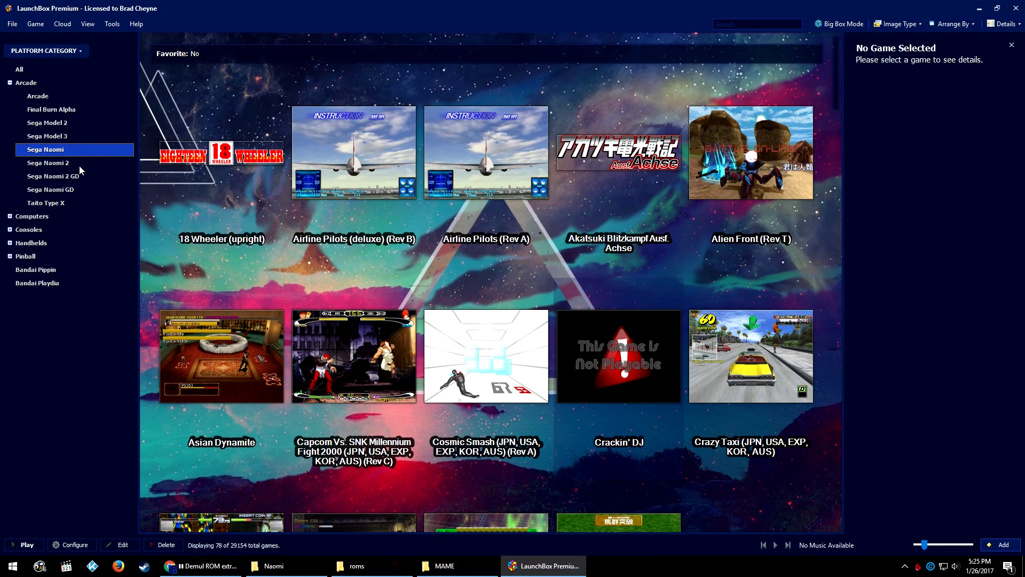
- Select all Sega Naomi 2 games and start a metadata and media download using the LaunchBox Games Database
left_click(79, 163)
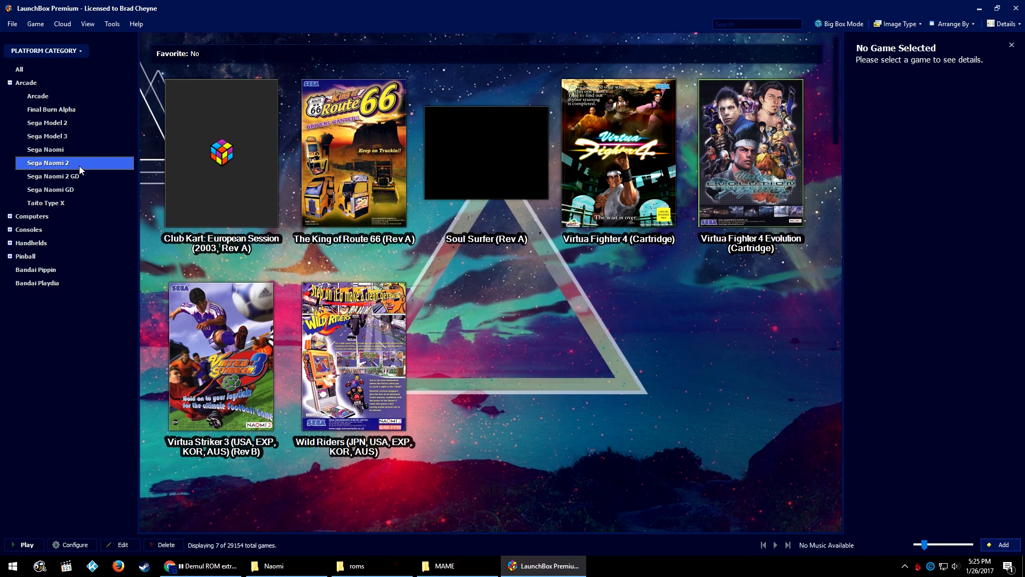
left_click(254, 176)
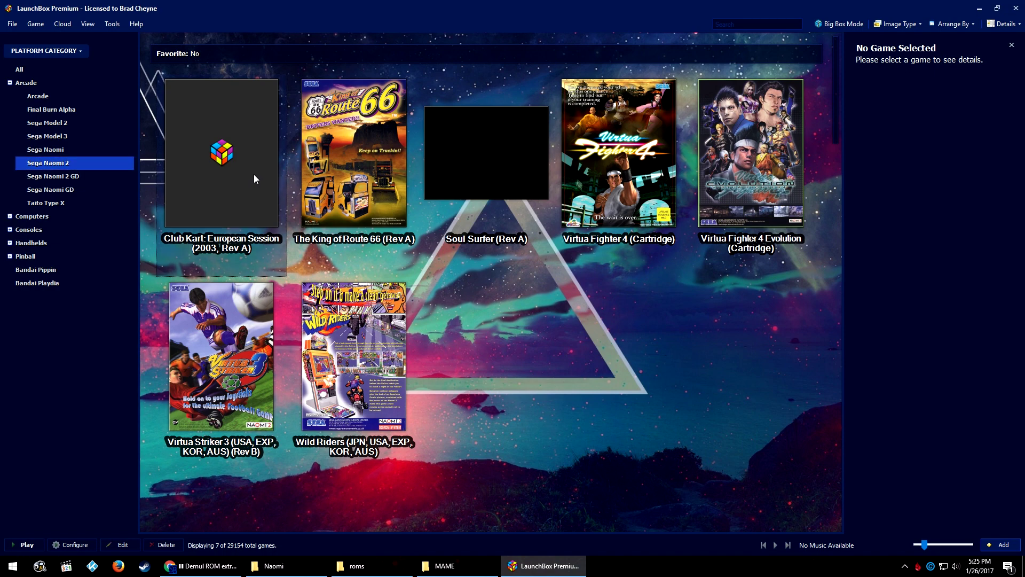
left_click(112, 24)
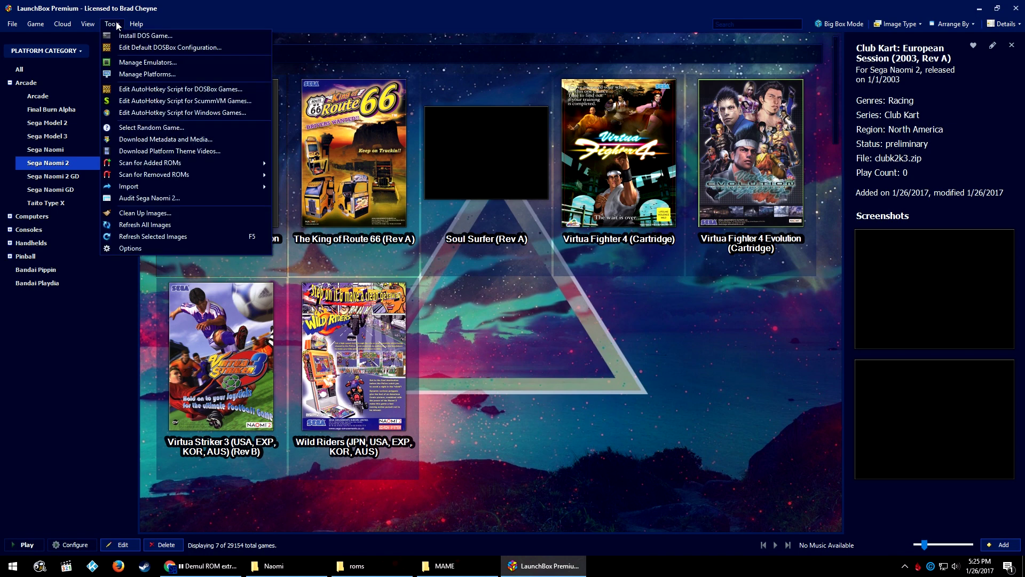
left_click(143, 139)
left_click(619, 395)
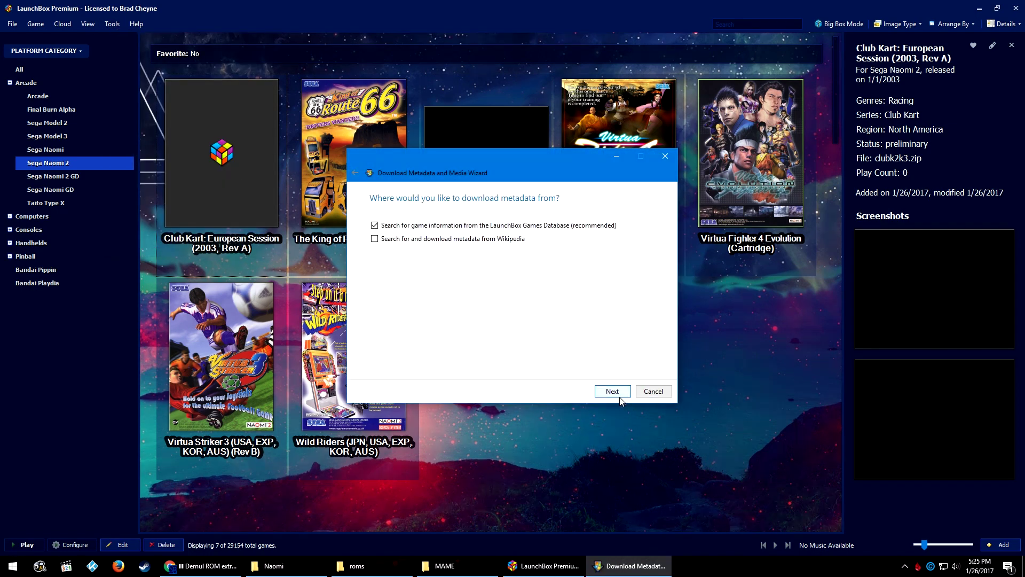
left_click(610, 394)
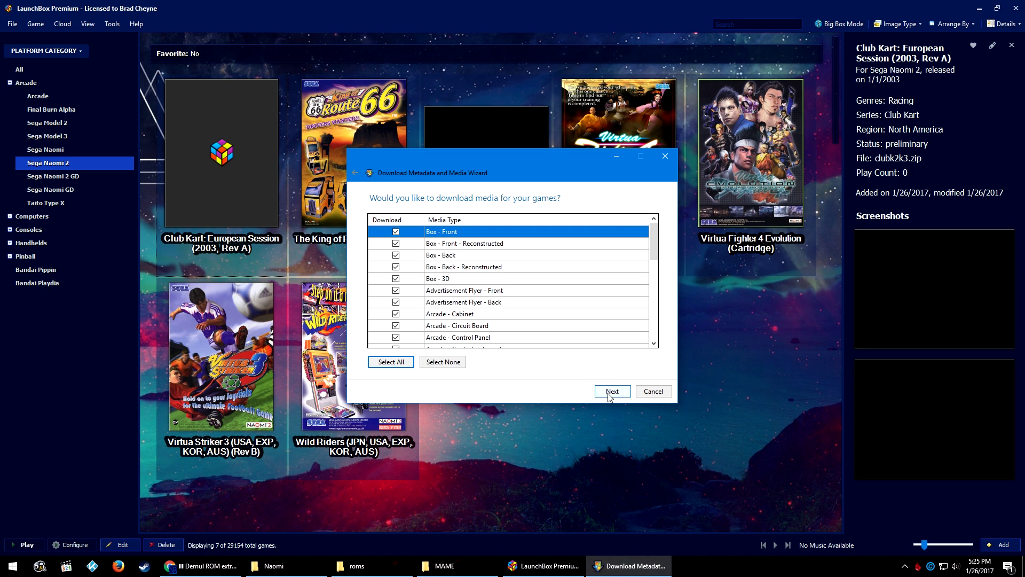
- Accept all media types including EmuMovies, choose not to replace existing fields or media, and run the download to completion
left_click(609, 394)
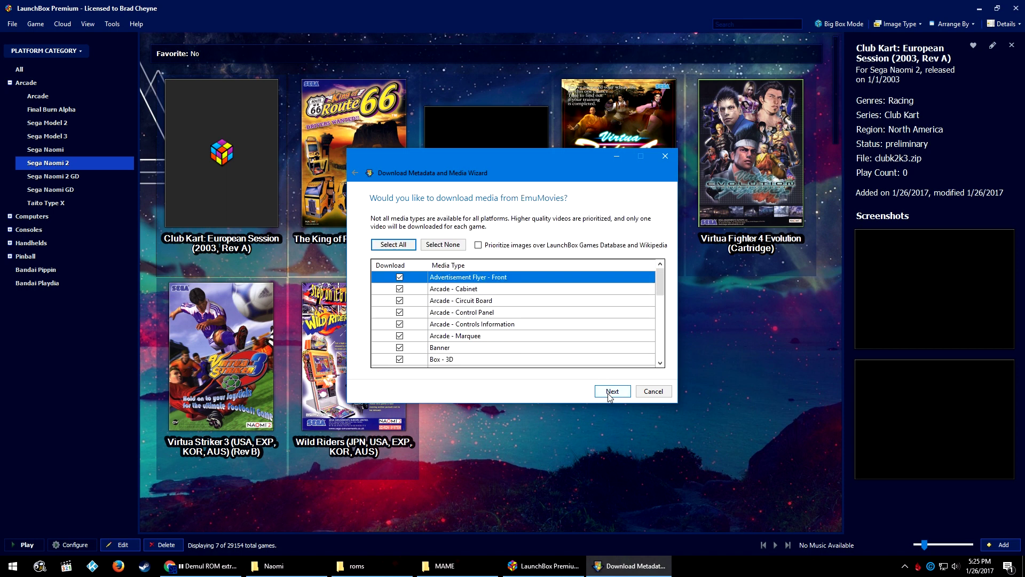
left_click(612, 391)
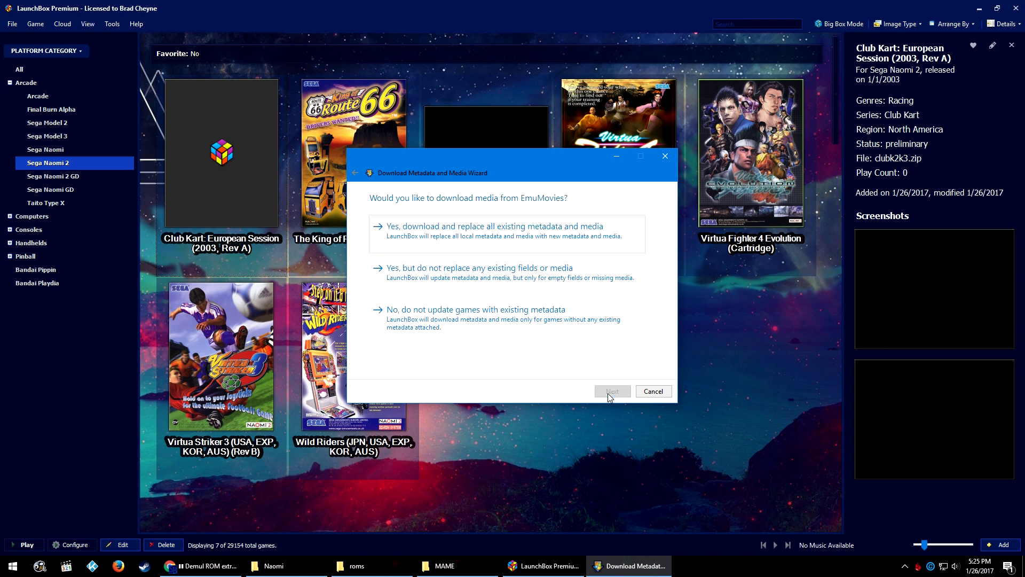
left_click(472, 275)
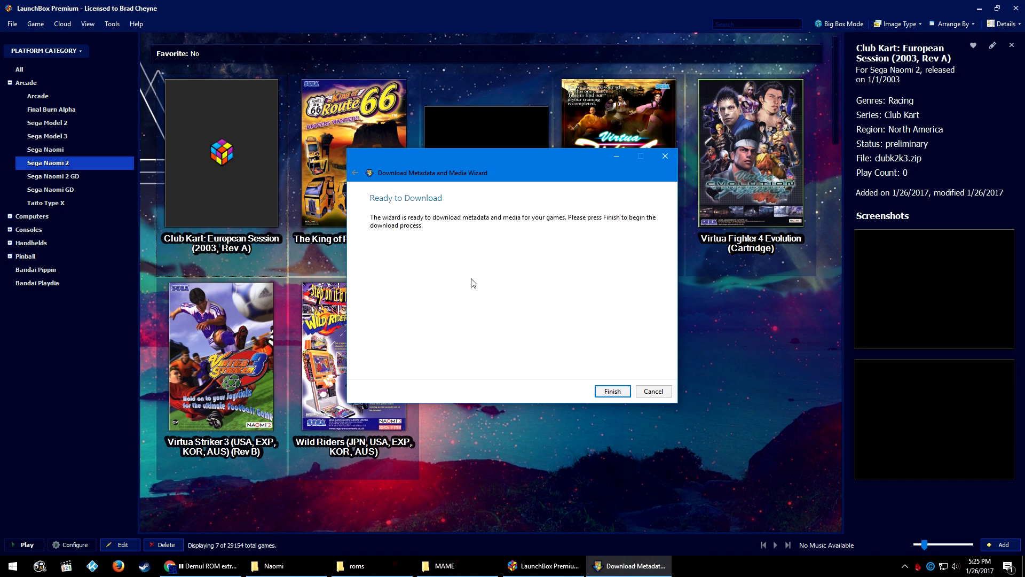
left_click(602, 391)
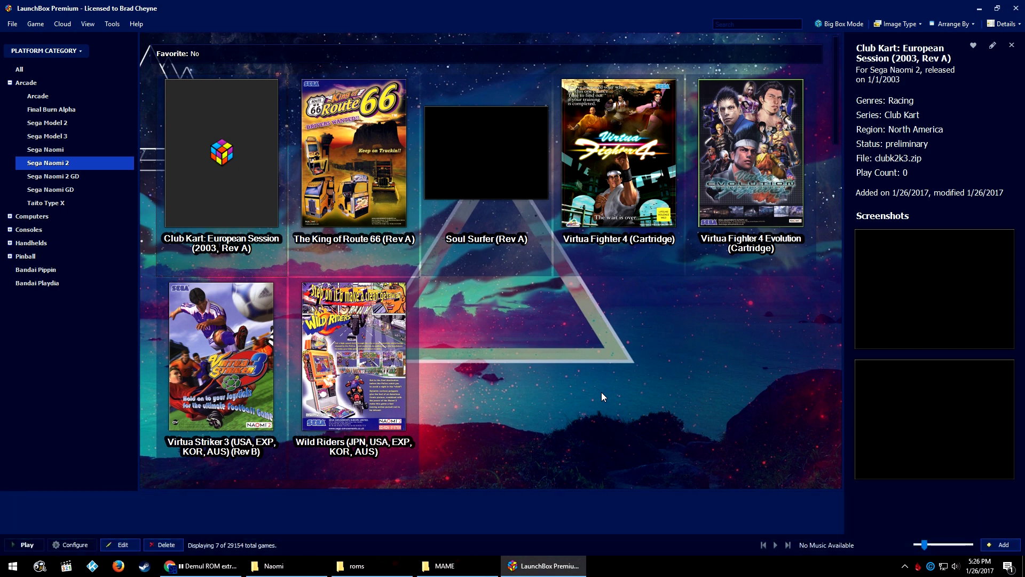
key("Return")
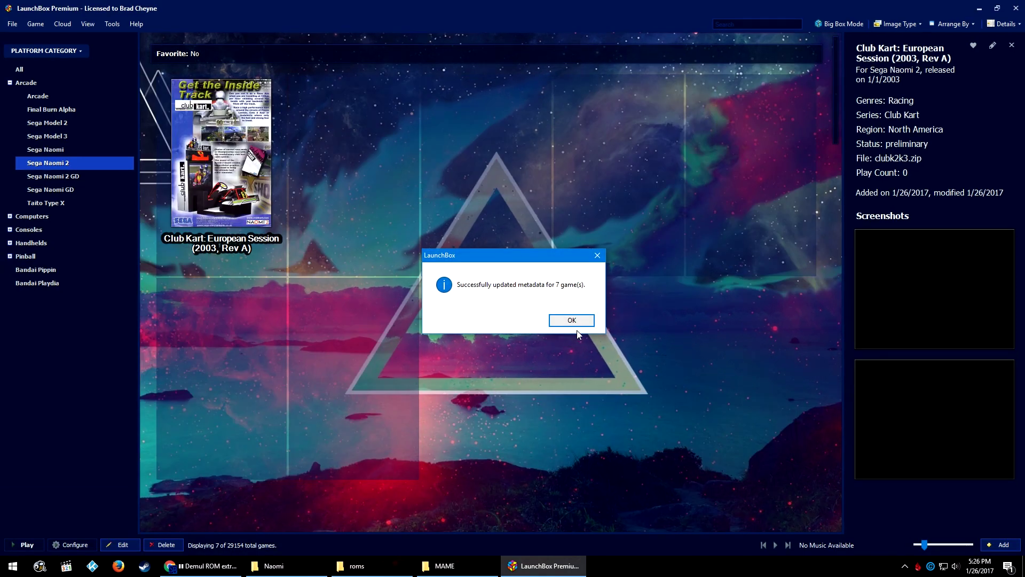
left_click(580, 323)
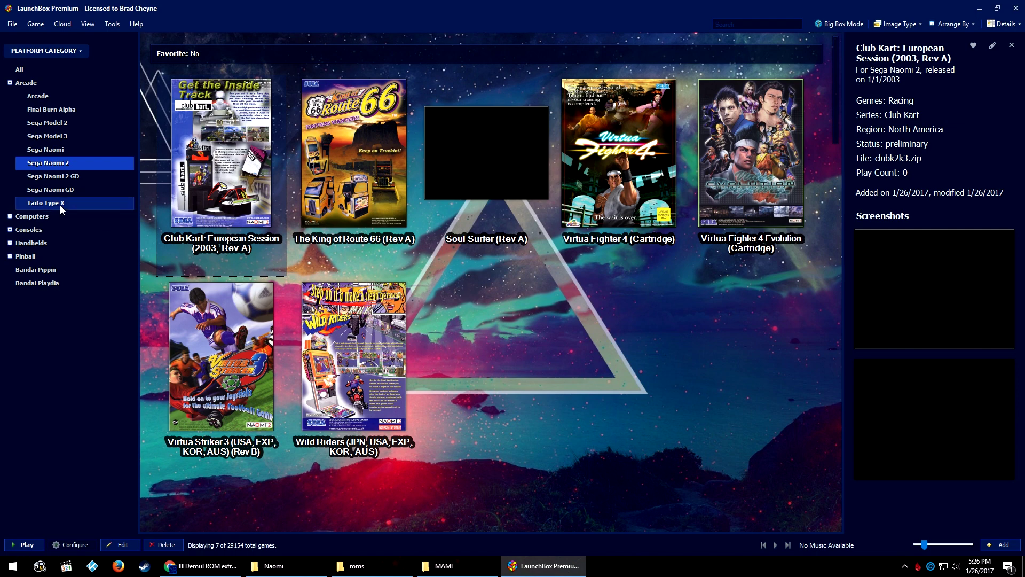
- Browse the imported games on the Sega Naomi GD platform
left_click(72, 191)
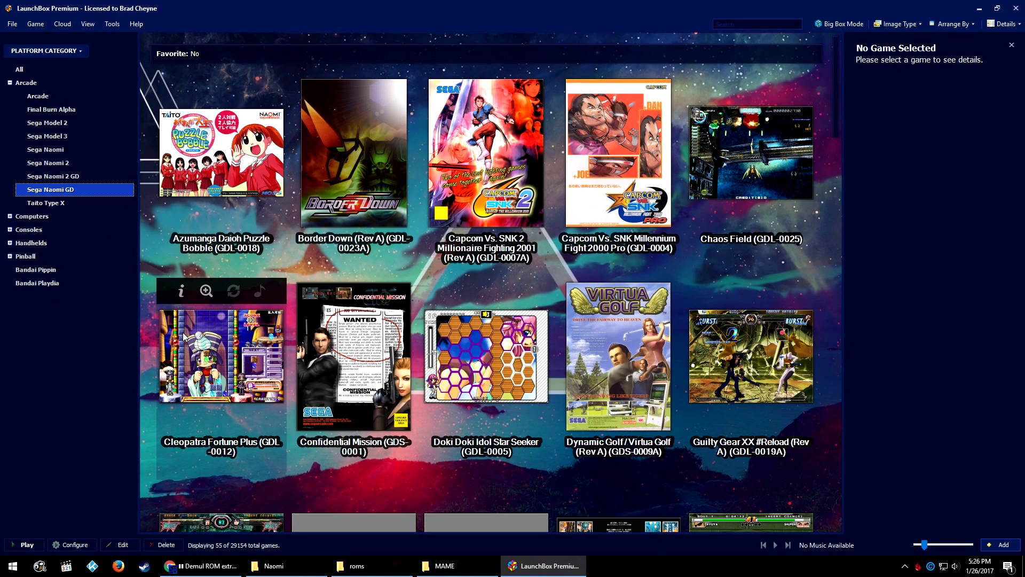
scroll(185, 334, "down", 7)
scroll(185, 330, "down", 3)
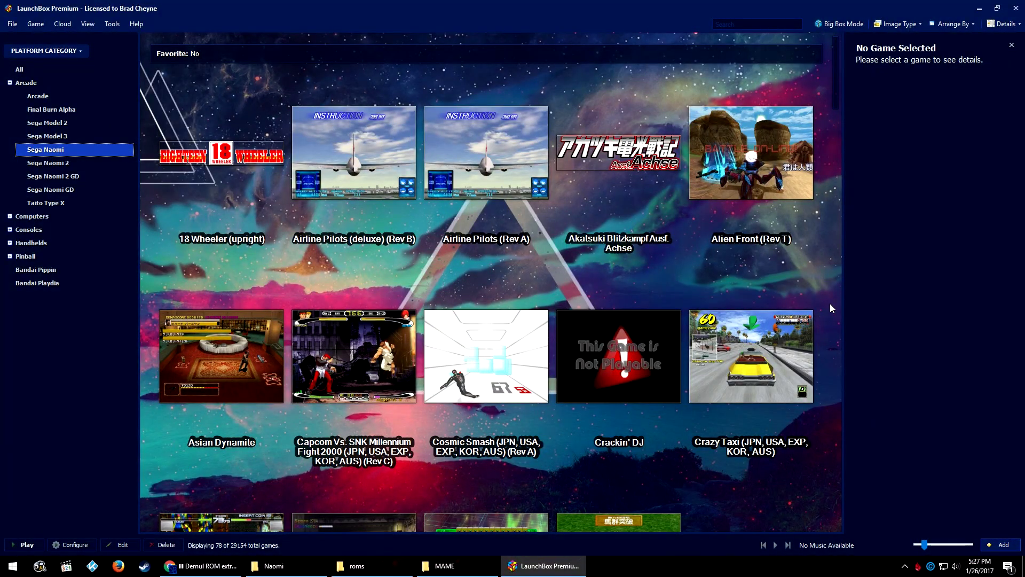
- Open Demul 07a from the Sega Naomi games, review the window resolutions in its video configuration, and accept the settings with 1280x960
right_click(251, 181)
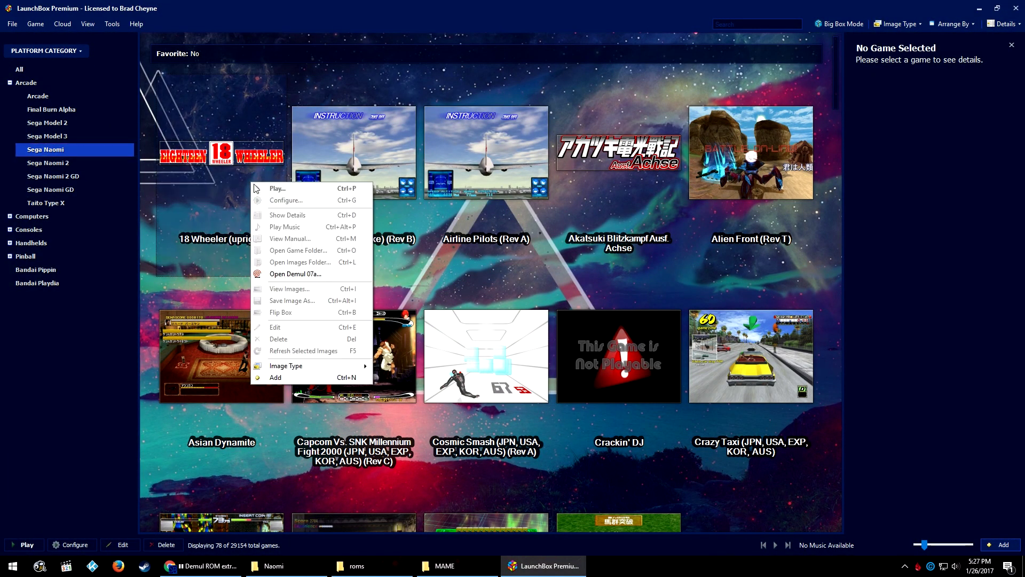
left_click(279, 275)
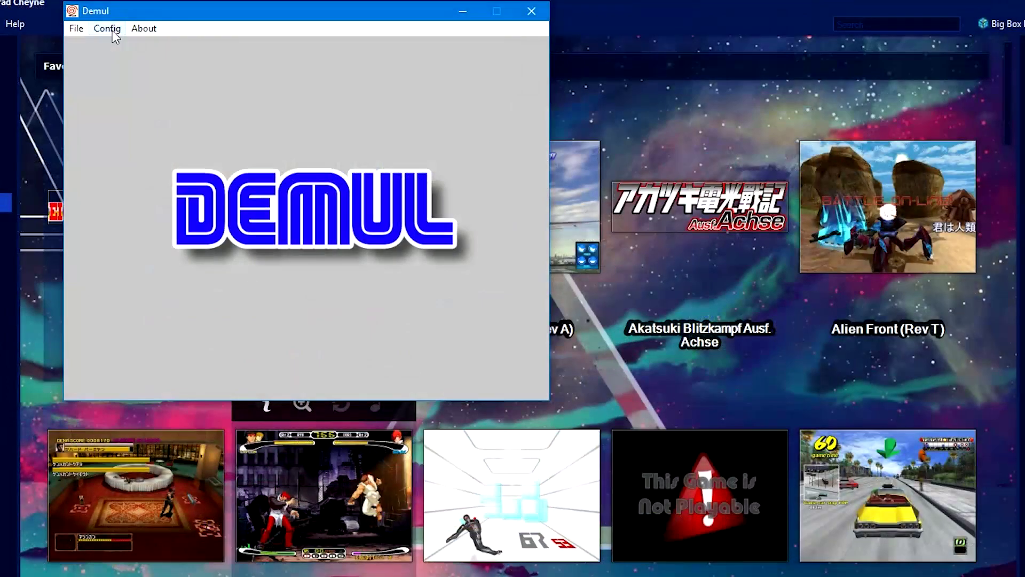
left_click(107, 28)
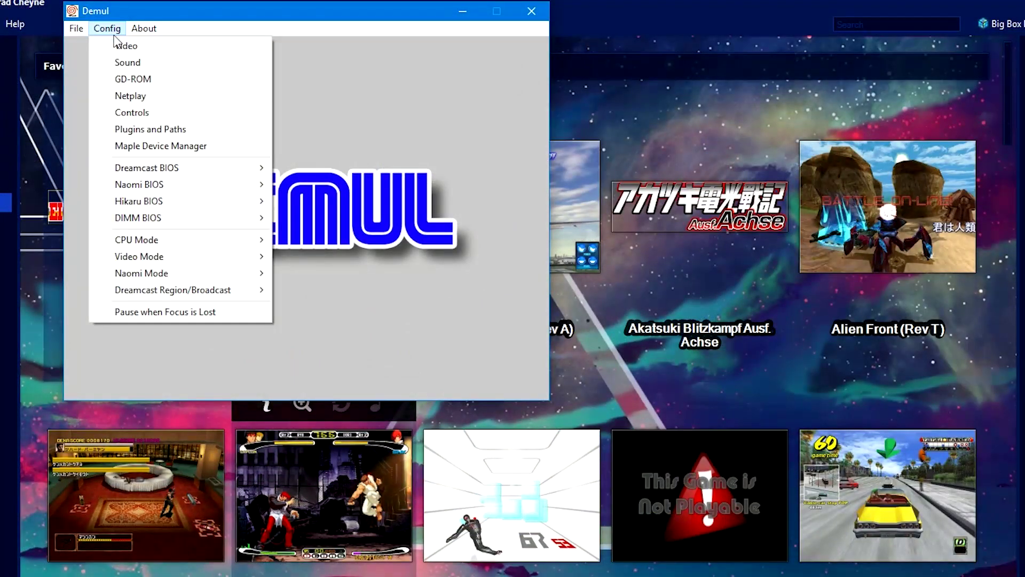
left_click(118, 45)
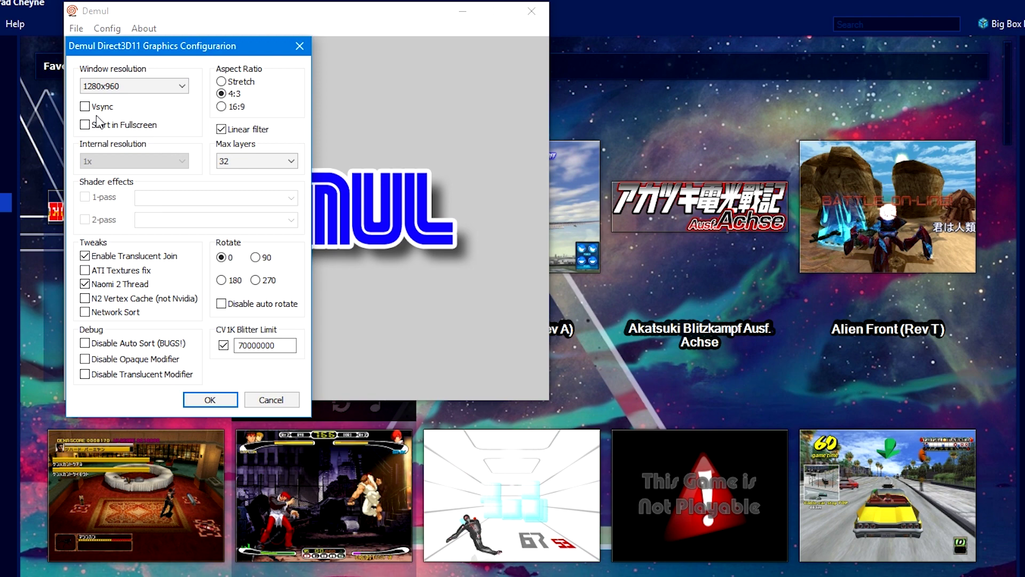
left_click(126, 86)
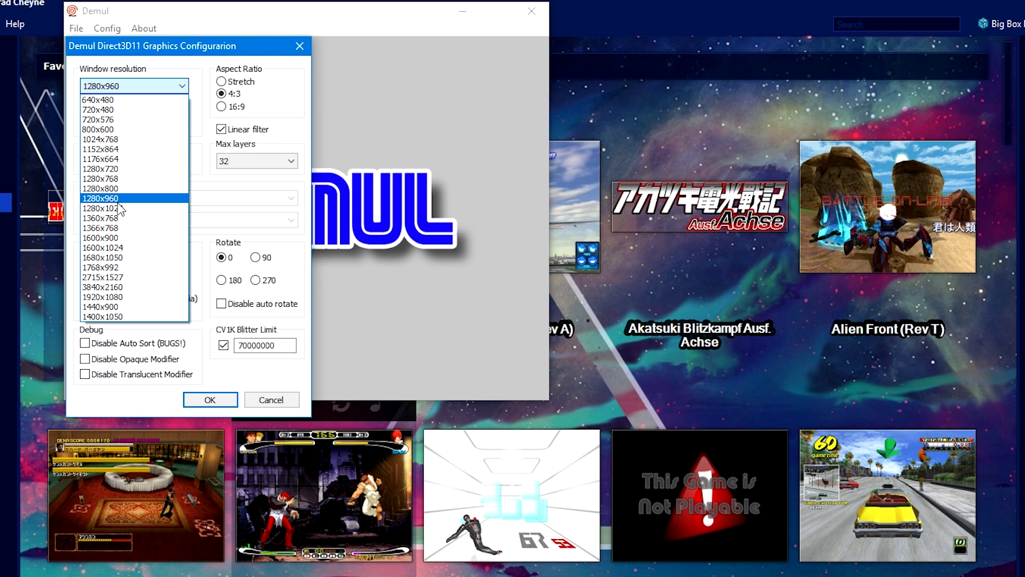
left_click(212, 58)
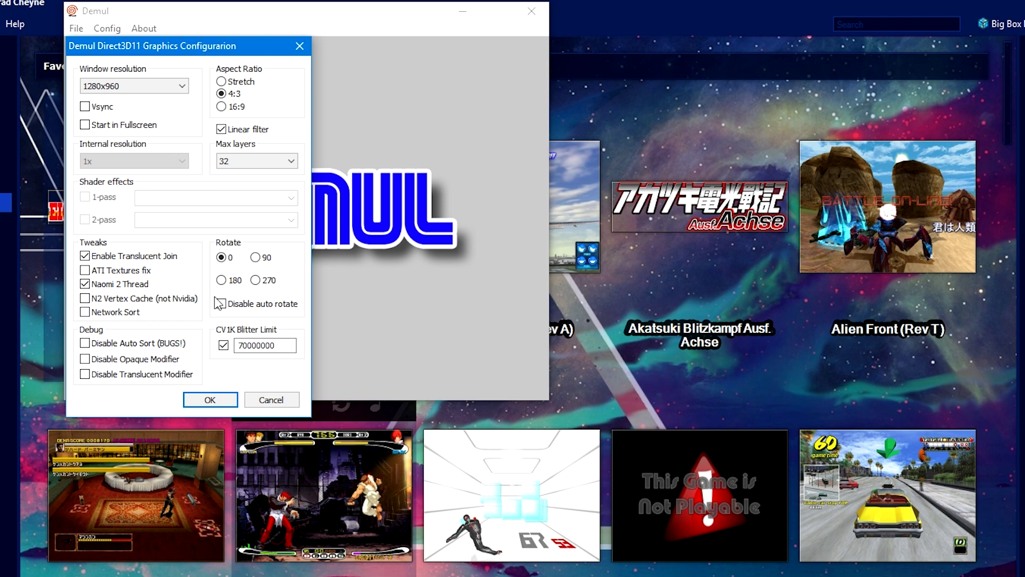
left_click(208, 399)
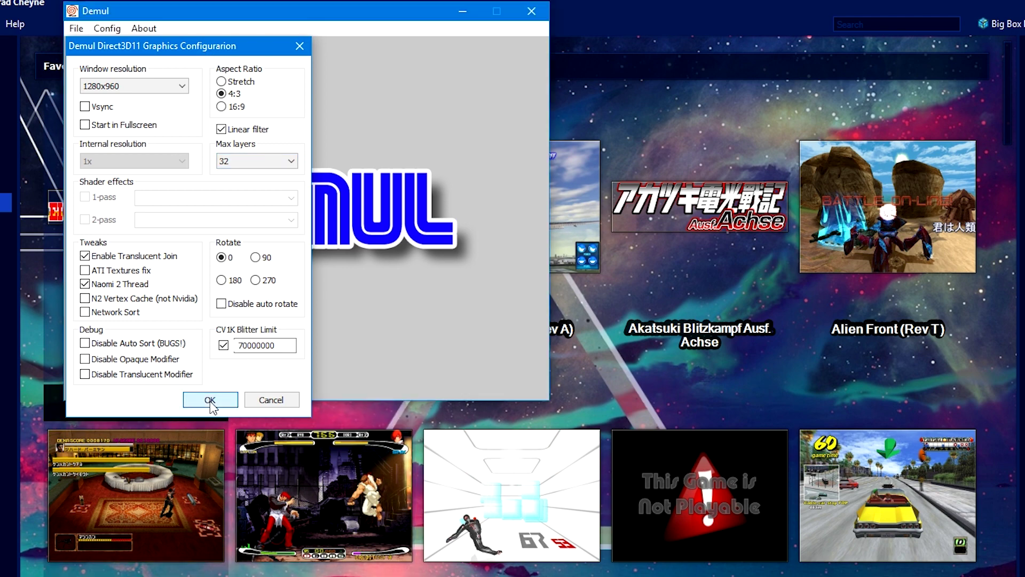
- Open the Arcade Joy 1 controls and assign the digital directions to JOY0_UP, JOY0_DOWN, JOY0_LEFT and JOY0_RIGHT
left_click(114, 28)
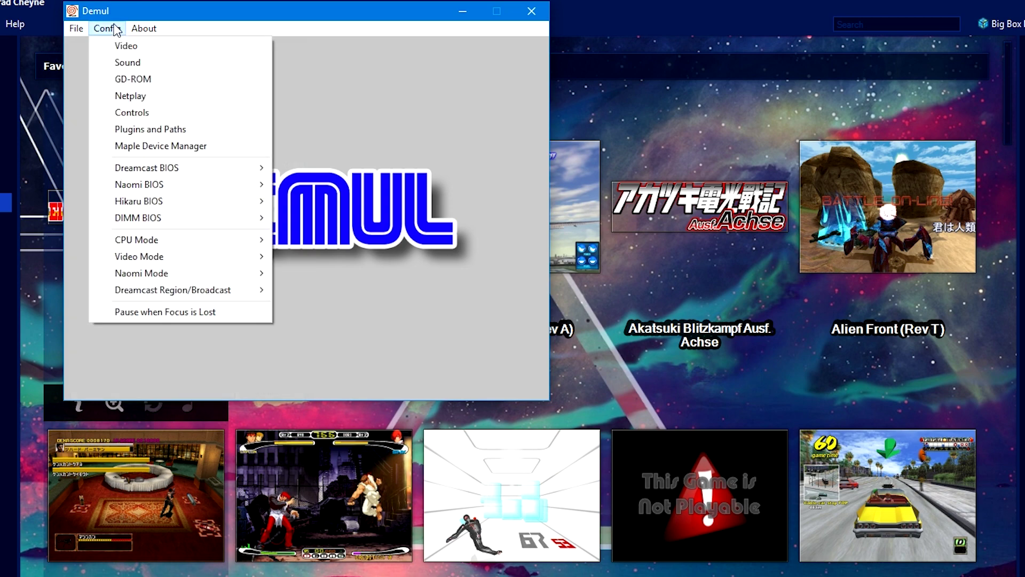
left_click(139, 113)
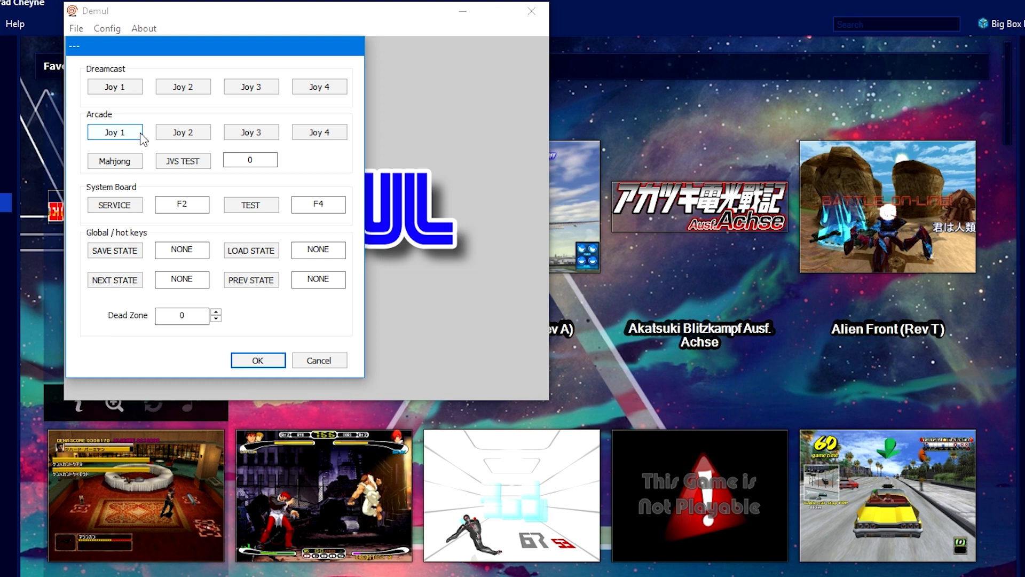
left_click(141, 134)
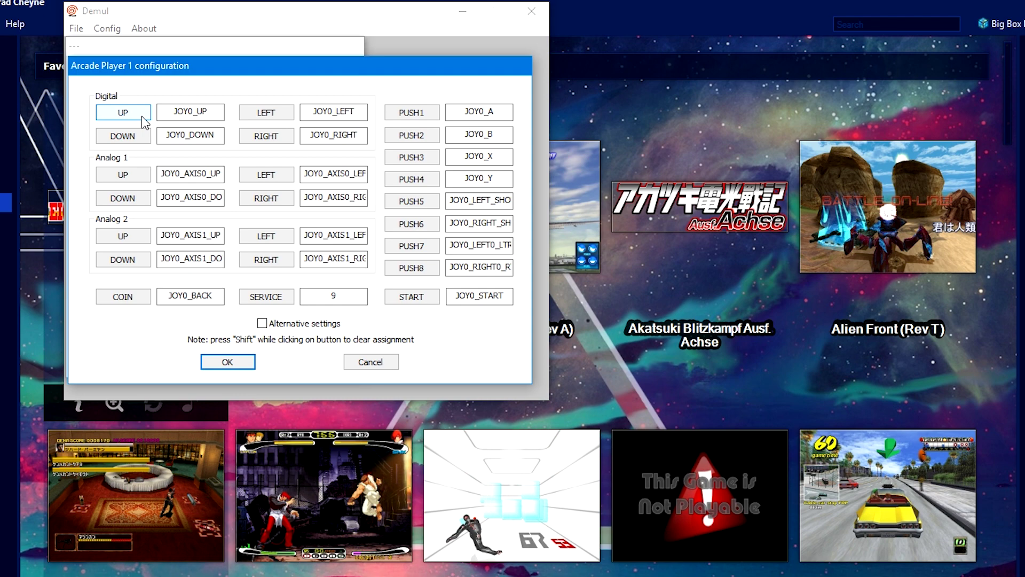
left_click(142, 116)
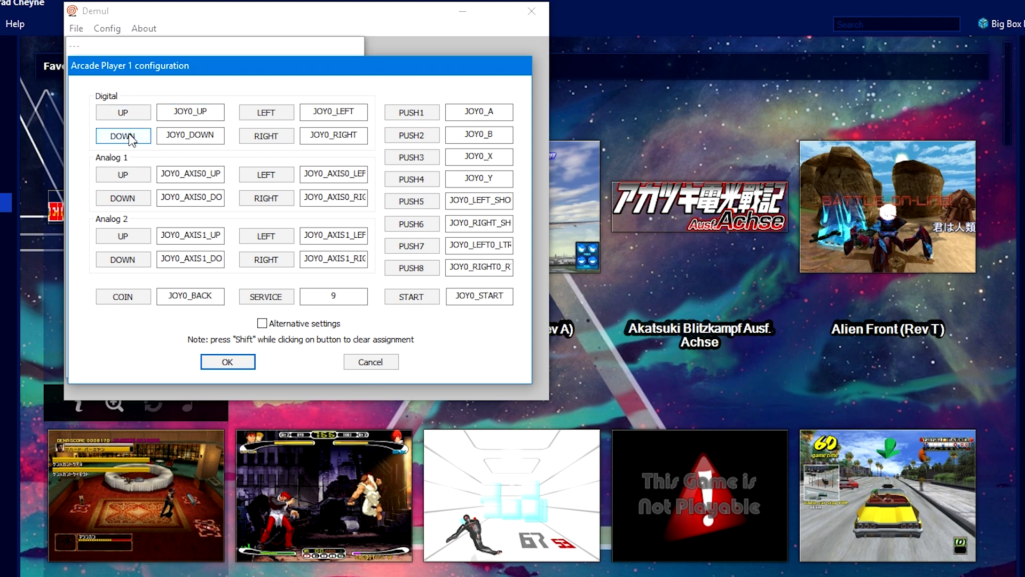
left_click(131, 139)
left_click(245, 114)
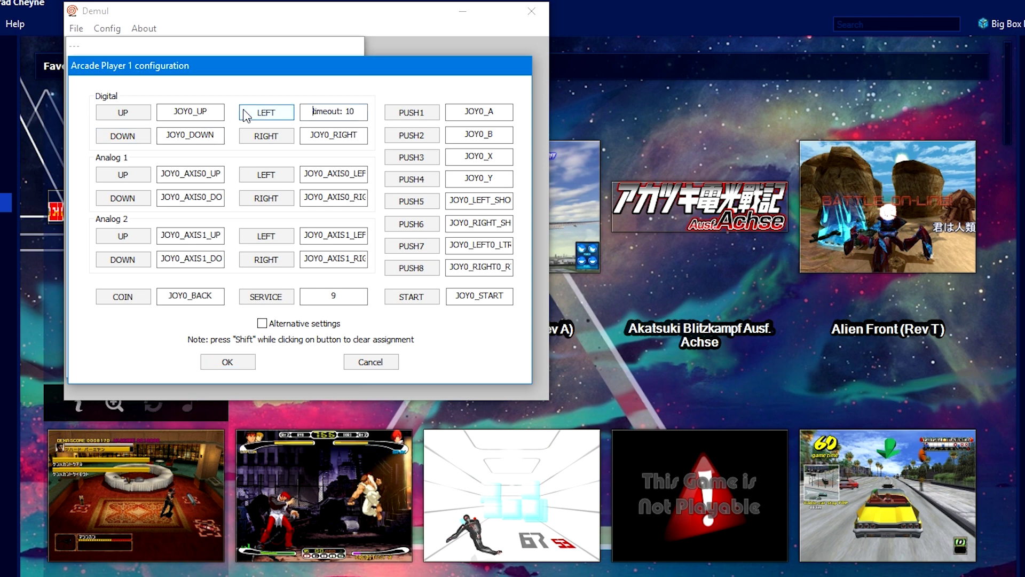
left_click(251, 138)
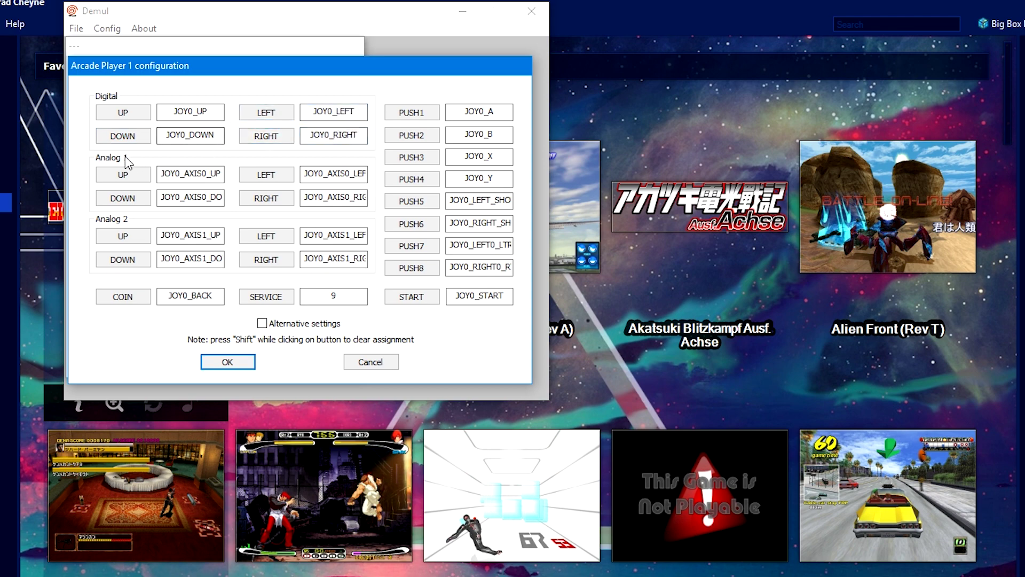
left_click(122, 197)
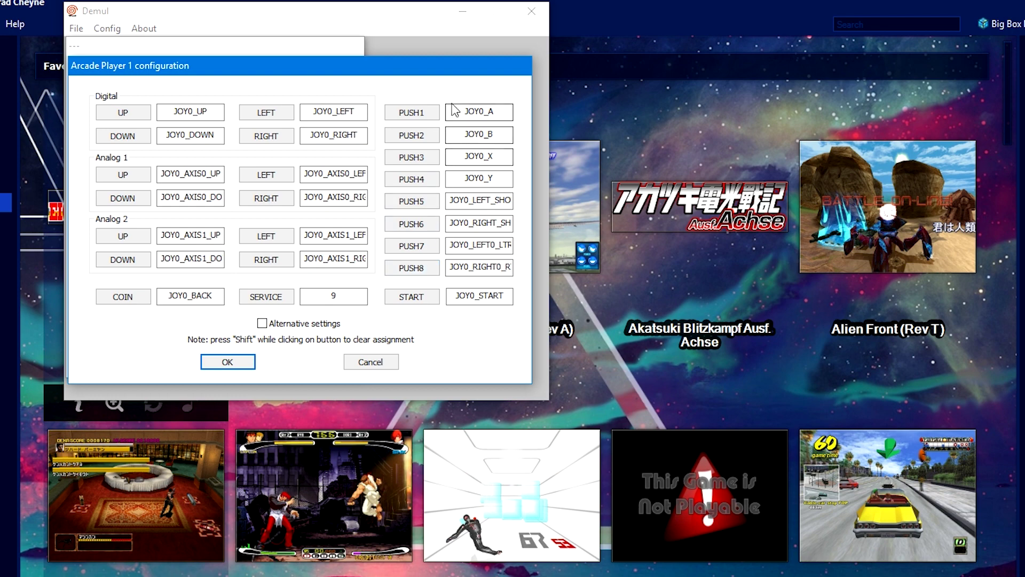
- Assign PUSH1 to PUSH4 to JOY0_A, JOY0_B, JOY0_X and JOY0_Y, and PUSH5 to PUSH8 to the gamepad's shoulder buttons and triggers
left_click(434, 113)
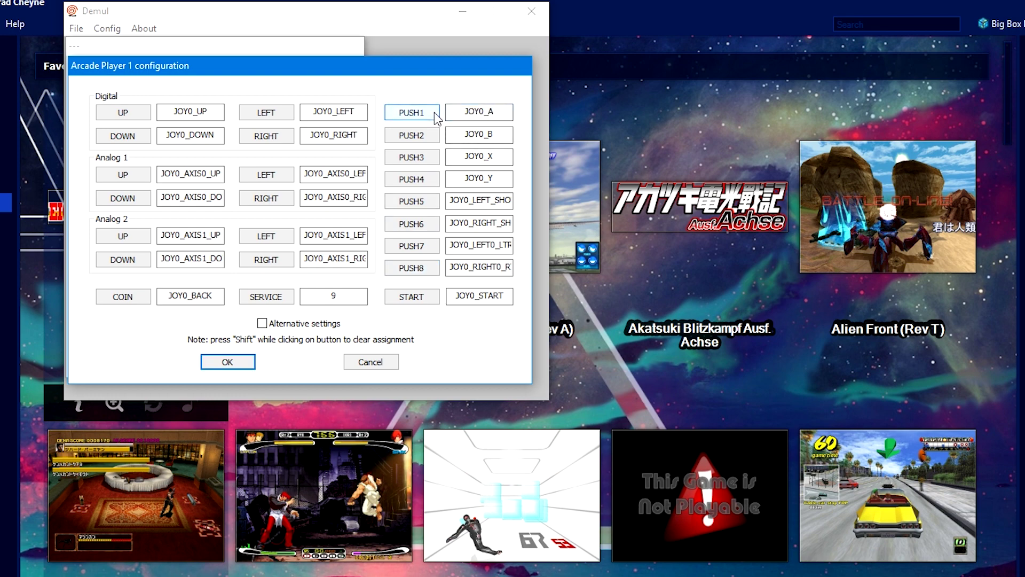
left_click(424, 140)
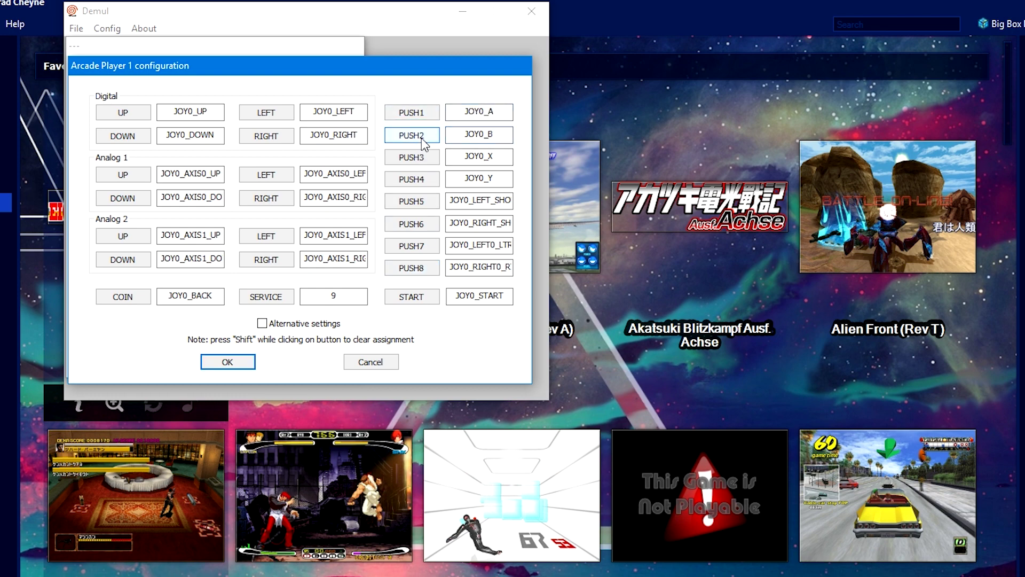
left_click(416, 160)
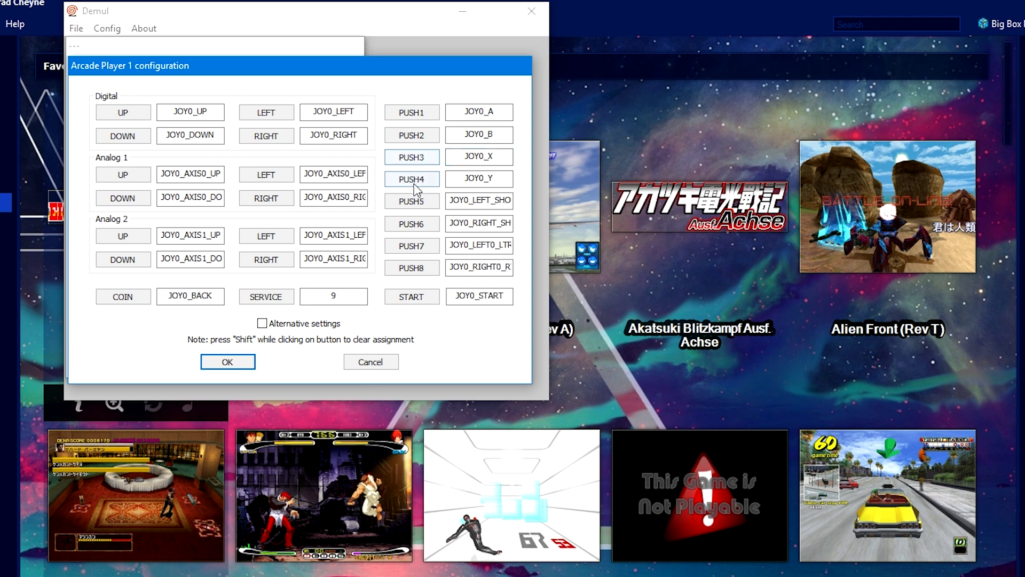
left_click(414, 184)
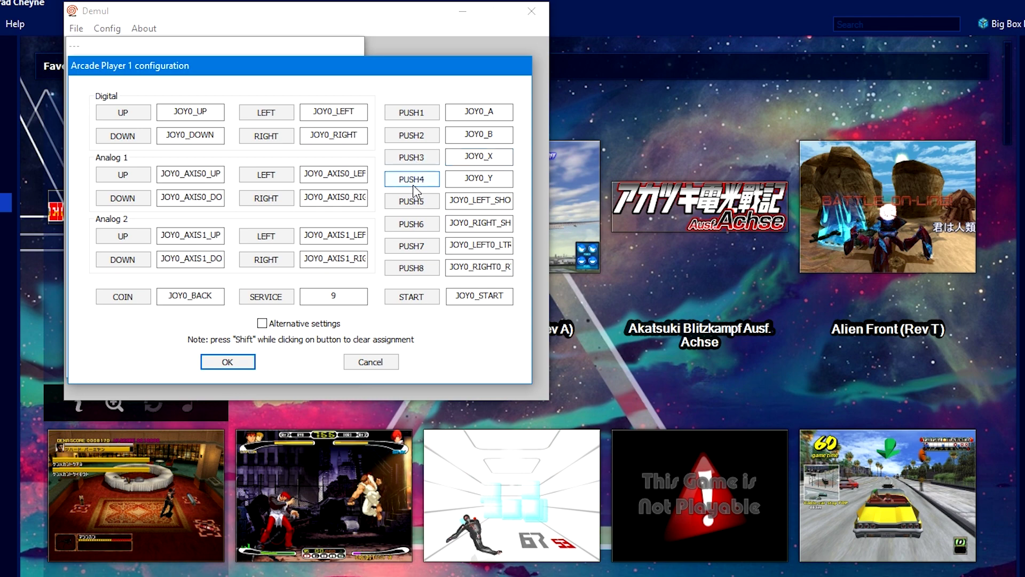
left_click(432, 205)
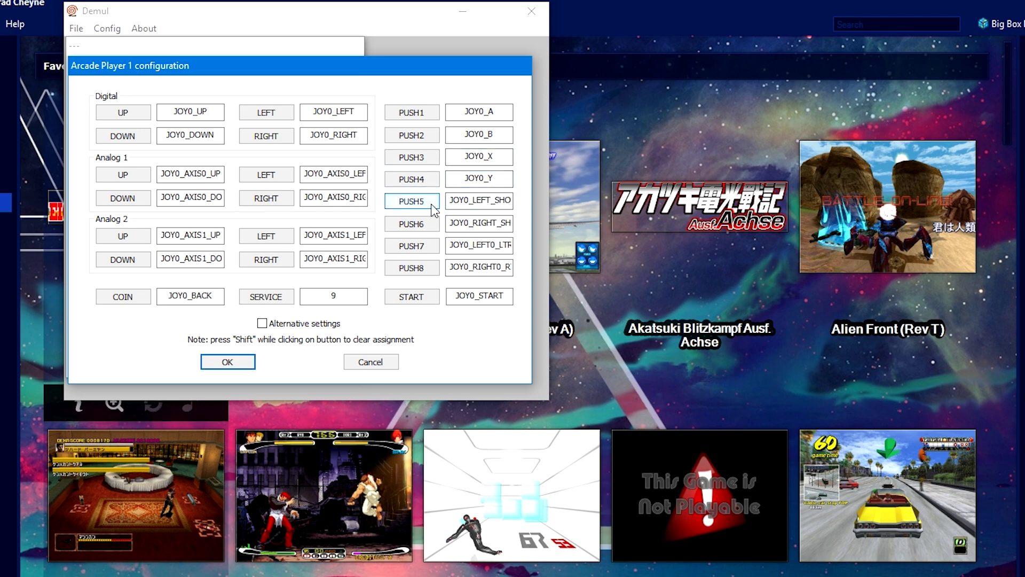
left_click(426, 228)
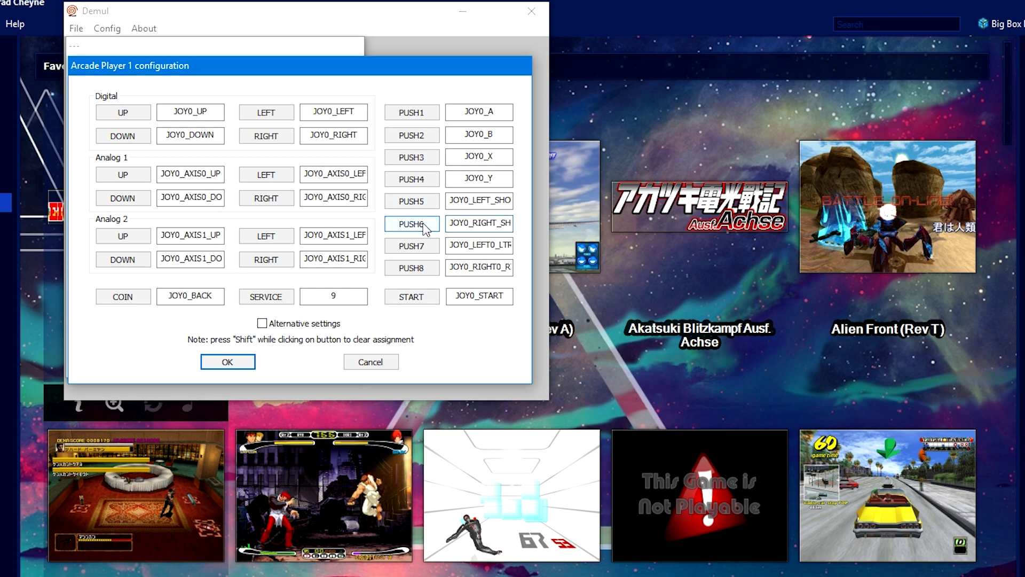
left_click(436, 245)
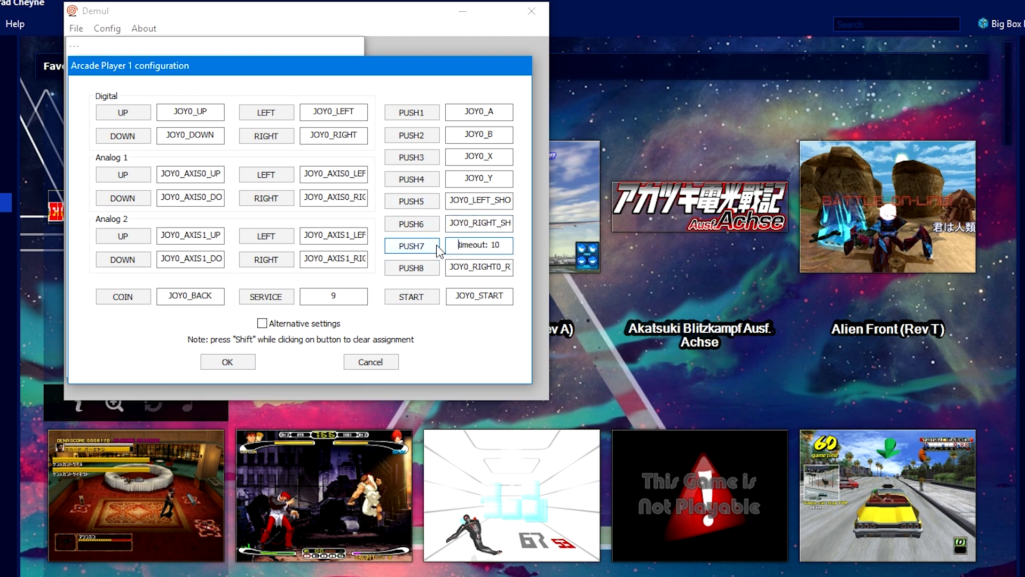
left_click(425, 276)
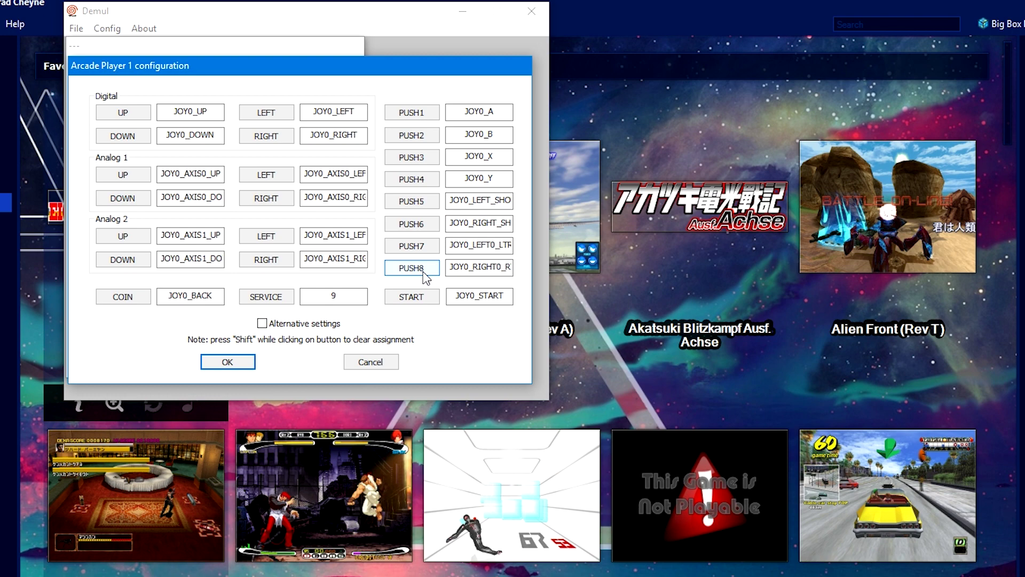
- Clear the arcade player 1 SERVICE assignment, set it to 9, and accept the player and controls configuration
left_click(279, 296)
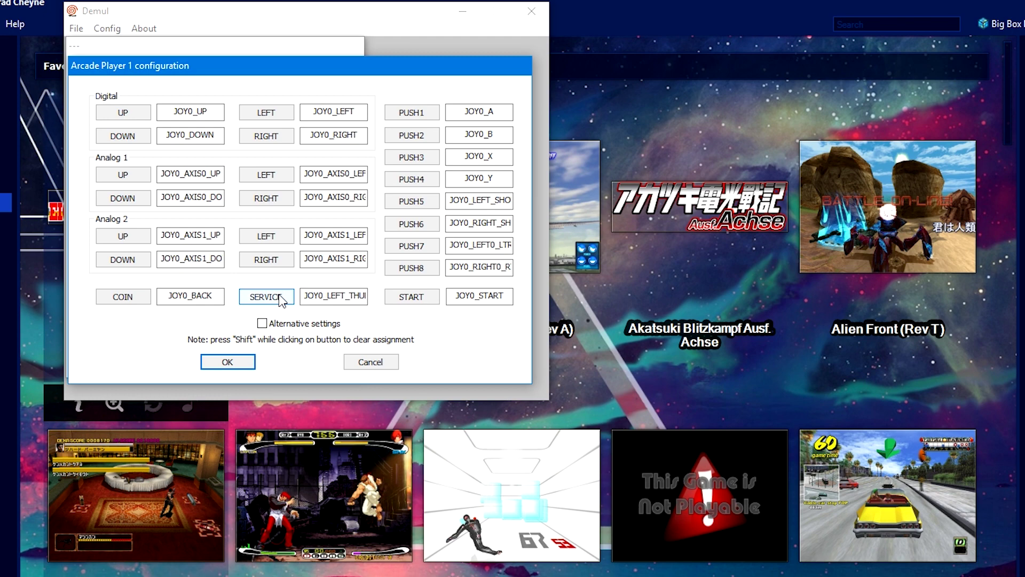
left_click(279, 297, "shift")
left_click(279, 297)
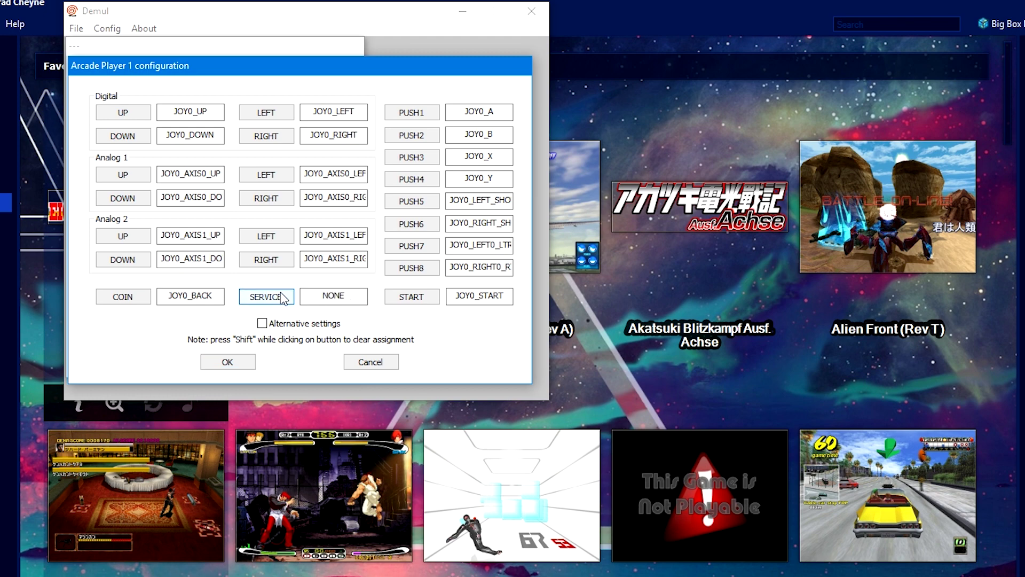
key("9")
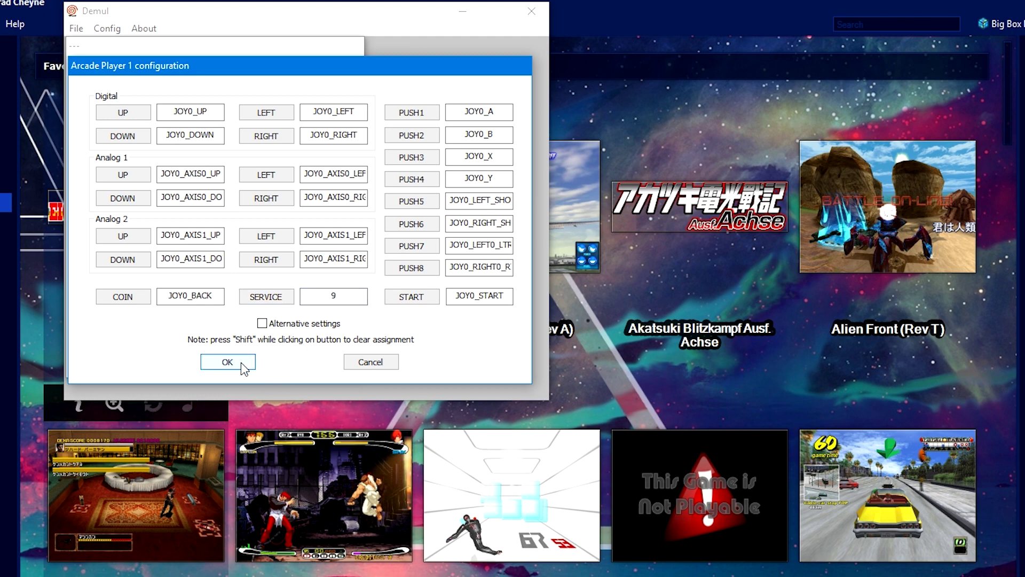
left_click(242, 362)
left_click(245, 360)
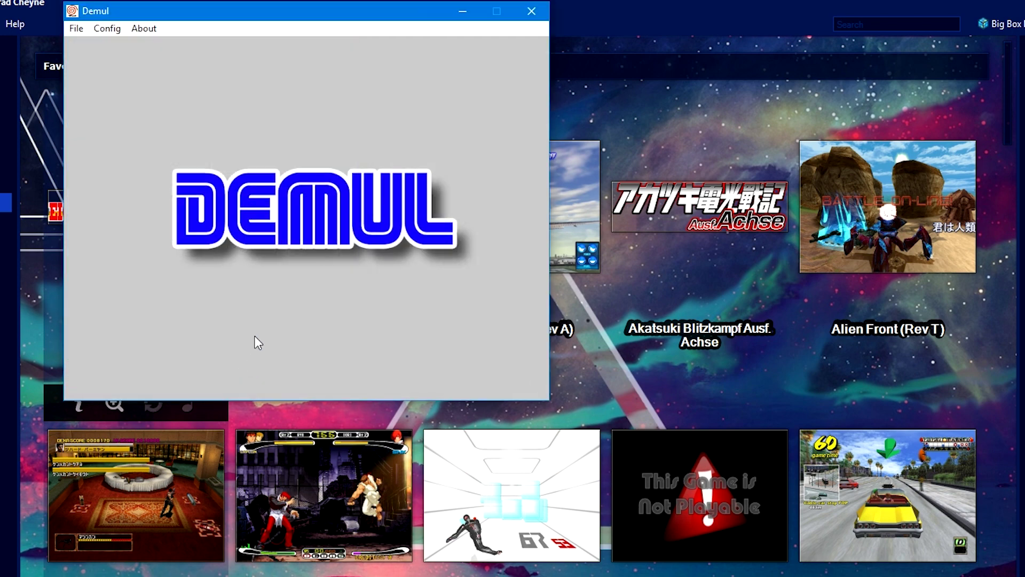
- Open Demul's plugins and paths configuration, compare the video plugin options, and choose gpuDX11
left_click(107, 29)
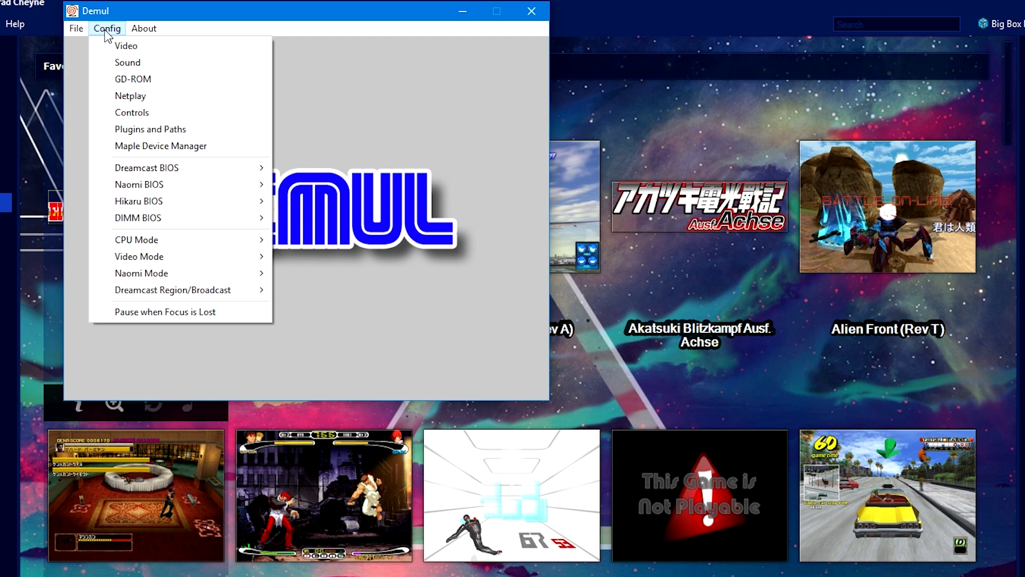
left_click(150, 129)
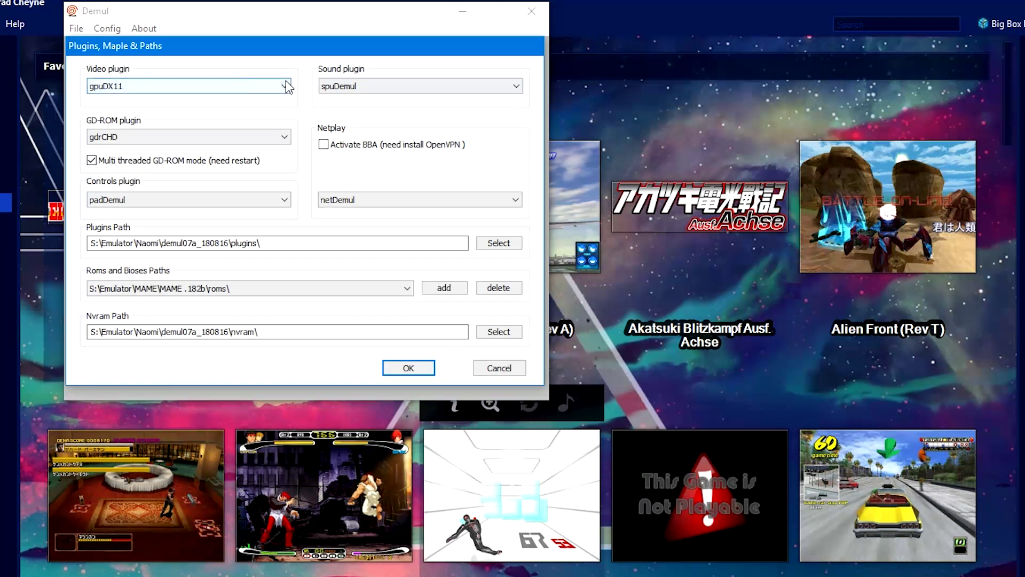
left_click(188, 84)
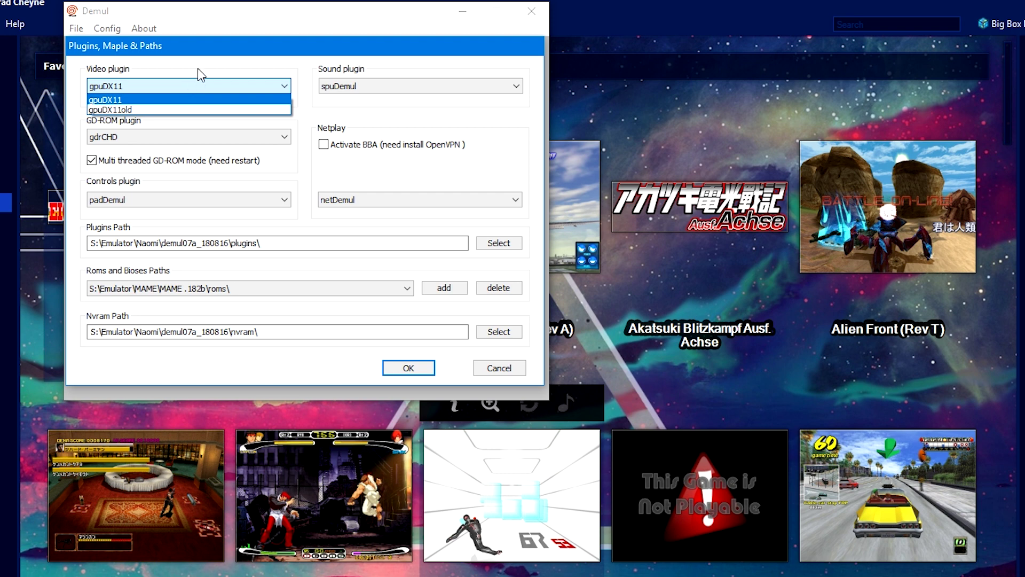
left_click(199, 75)
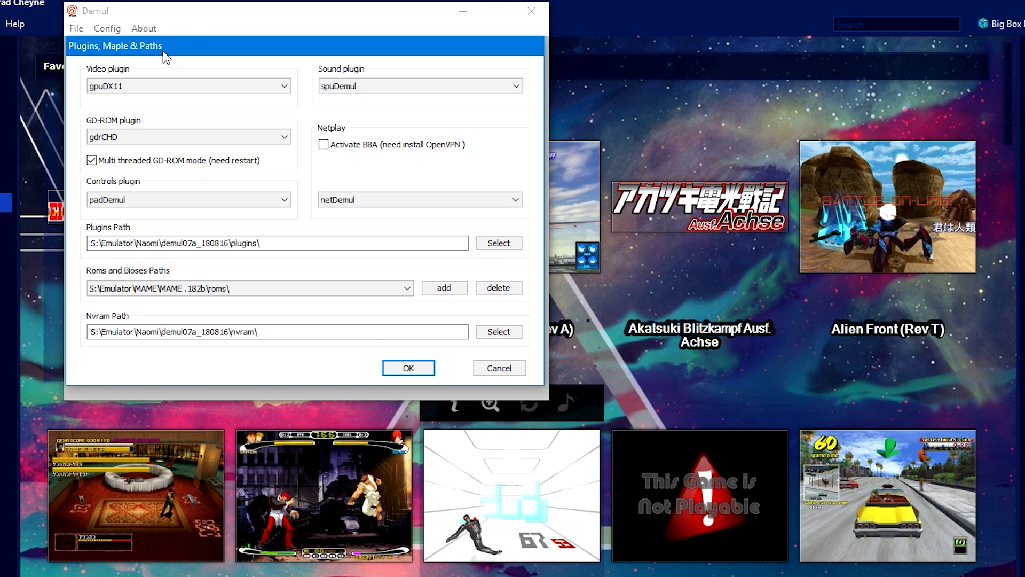
left_click(146, 85)
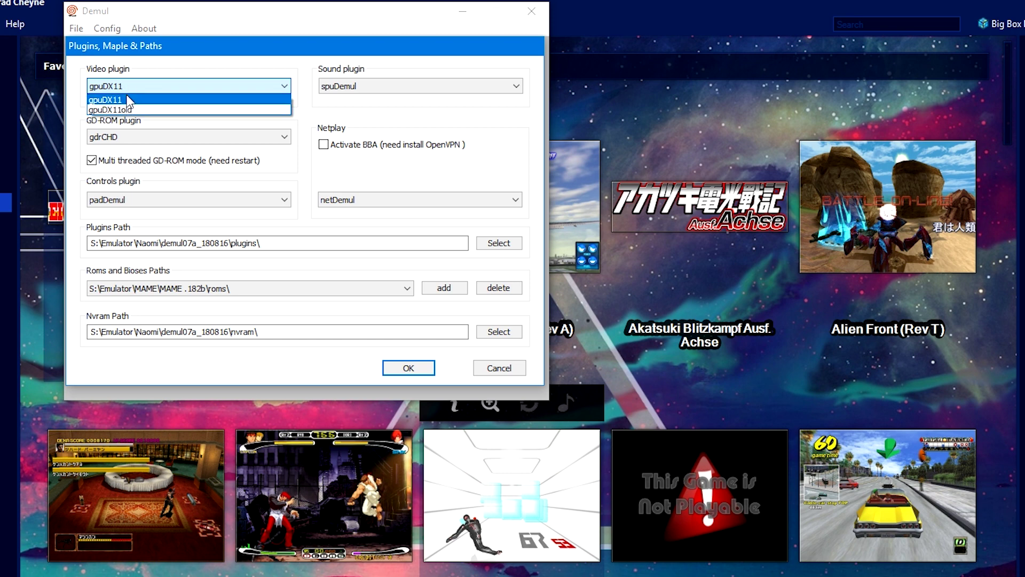
left_click(128, 100)
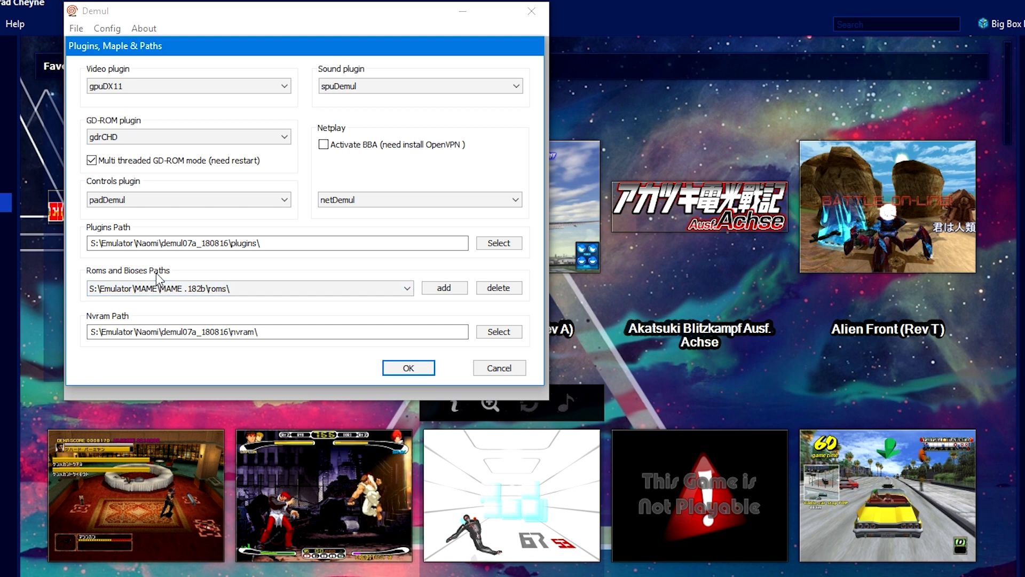
- Add the roms folder inside MAME .182b to the Roms and Bioses Paths
left_click(155, 289)
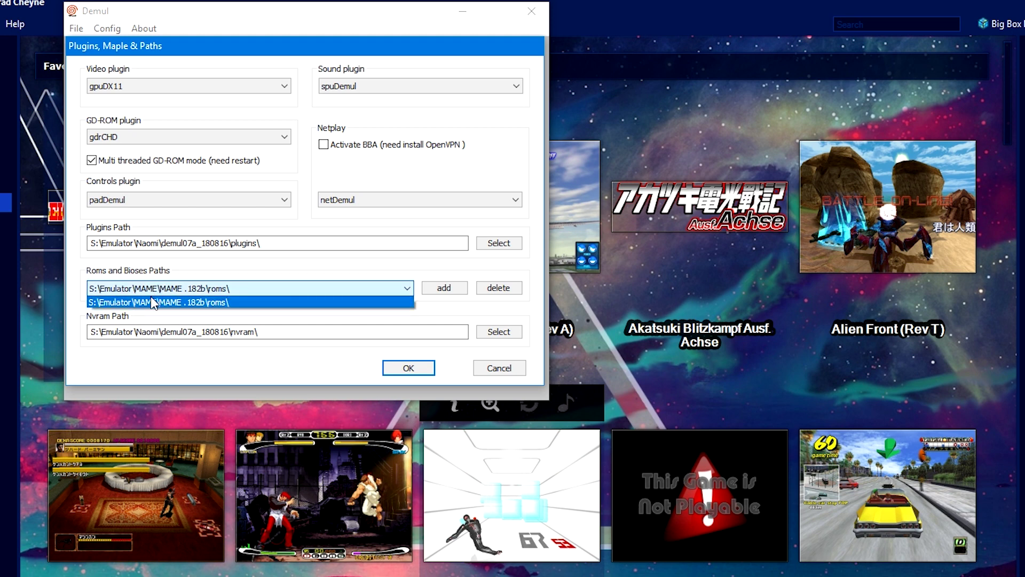
left_click(146, 303)
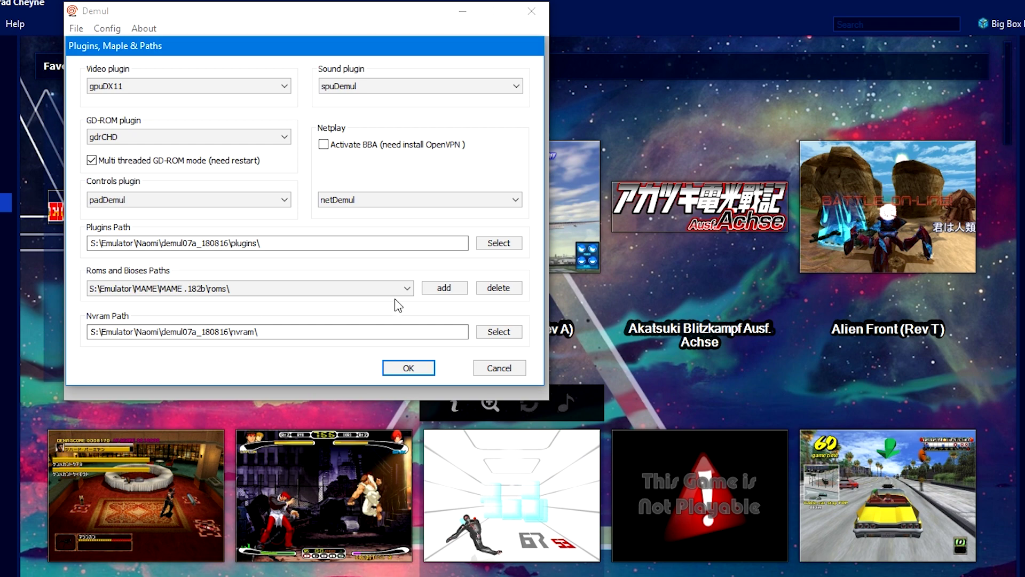
left_click(444, 288)
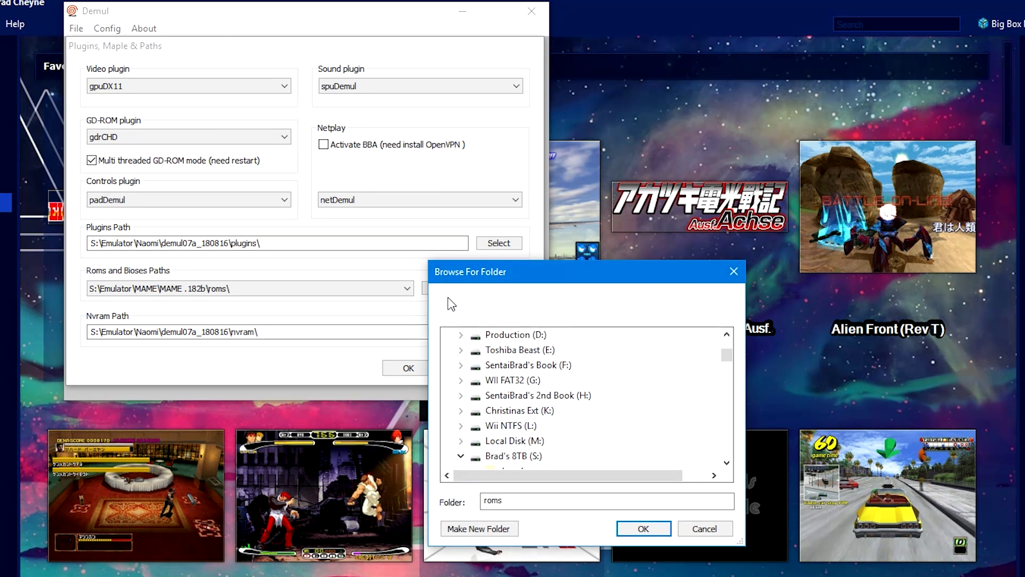
scroll(583, 398, "down", 6)
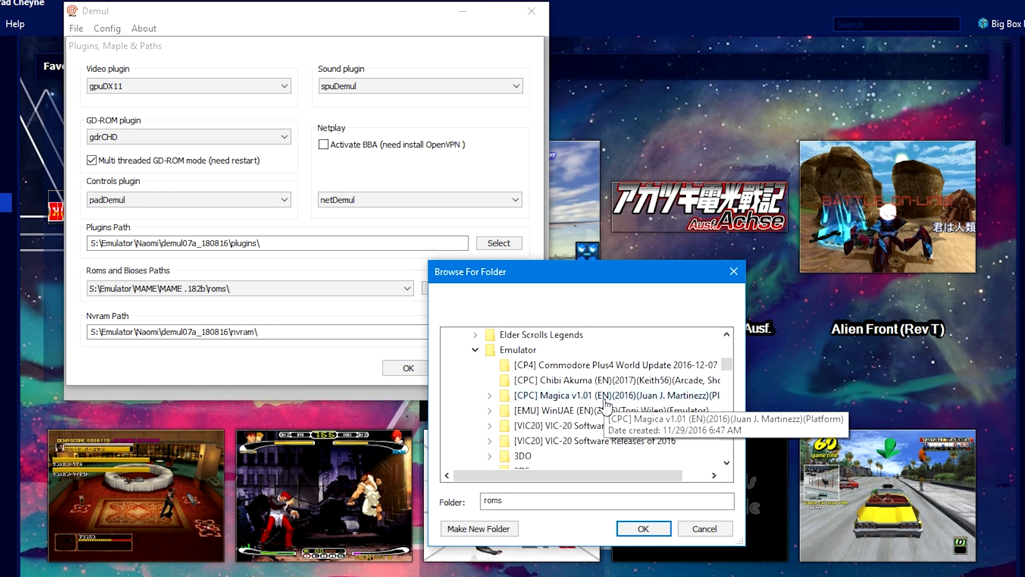
scroll(550, 368, "down", 10)
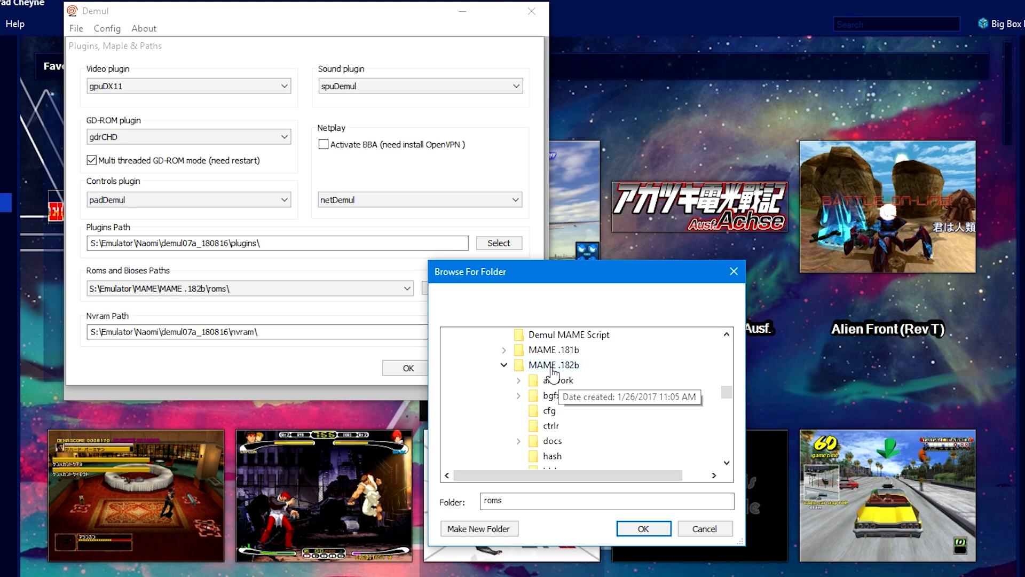
left_click(570, 367)
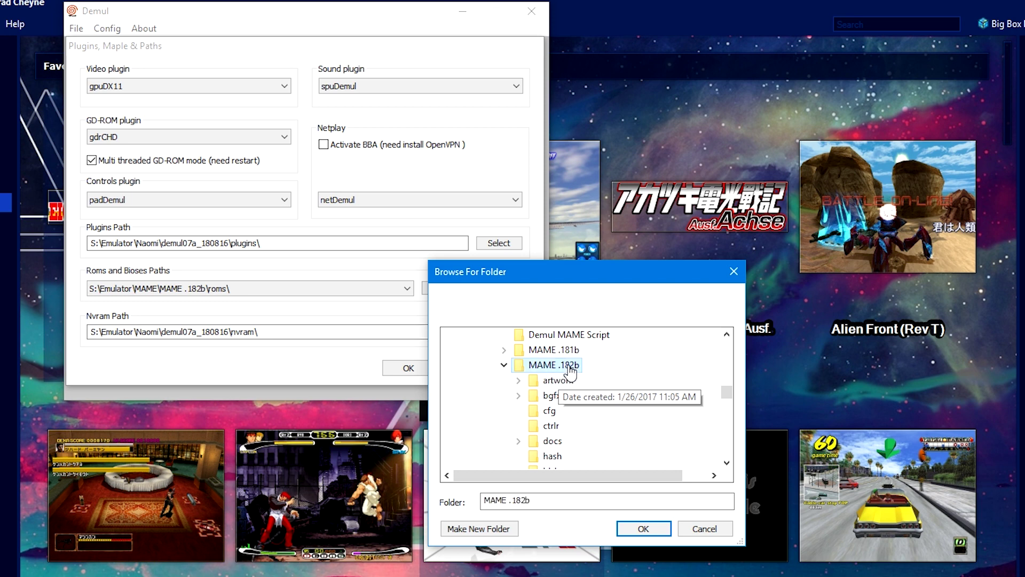
scroll(590, 413, "down", 1)
scroll(563, 378, "up", 1)
scroll(560, 385, "down", 3)
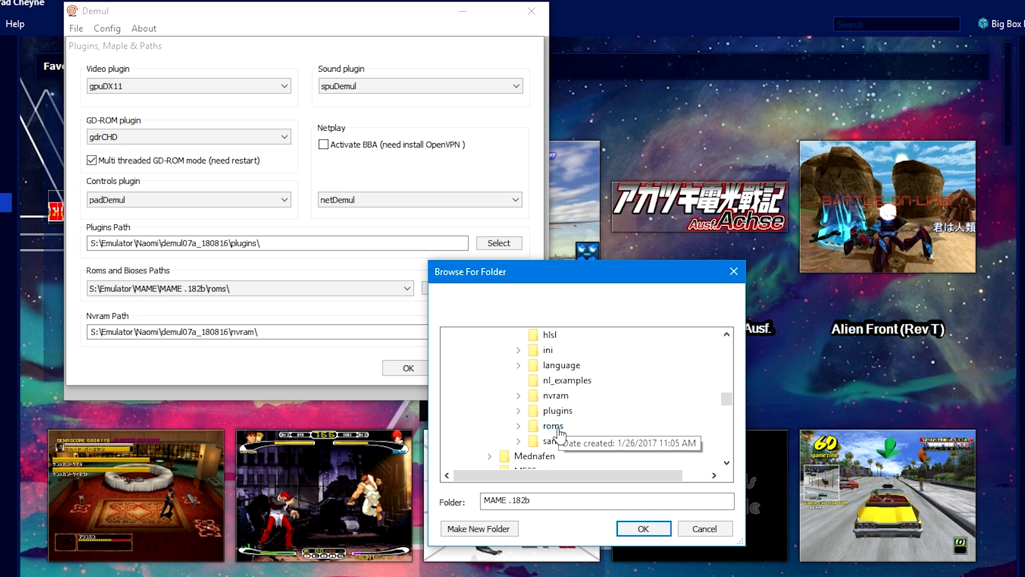
left_click(555, 425)
left_click(636, 528)
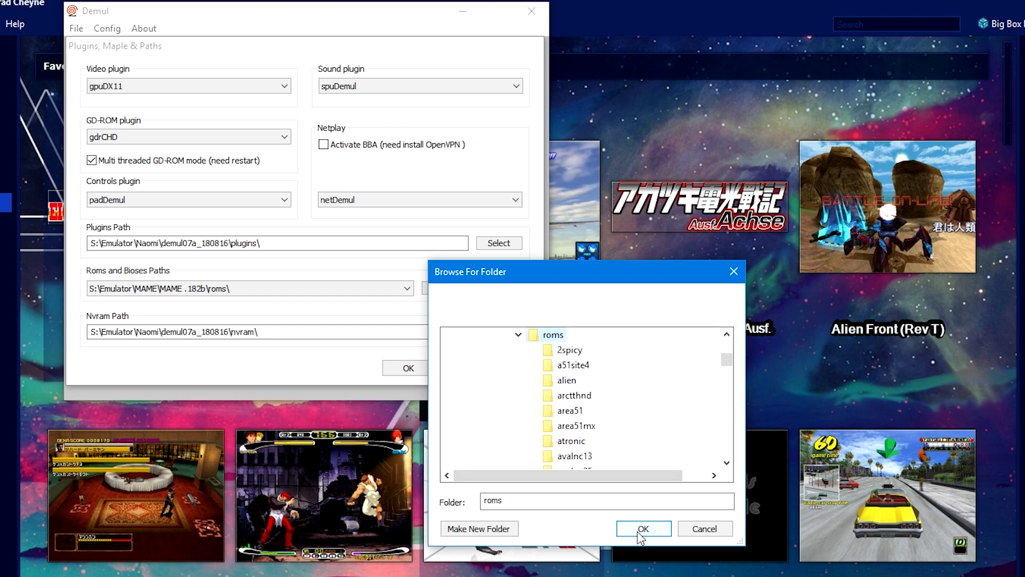
left_click(642, 529)
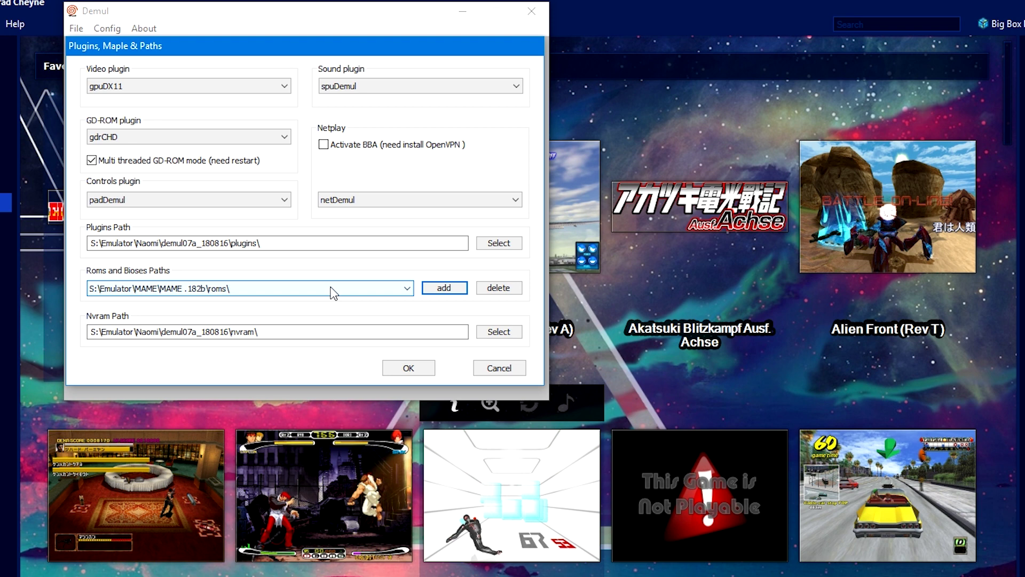
- Review the Roms and Bioses Paths list and select S:\Emulator\MAME\MAME .182b\roms\
left_click(331, 291)
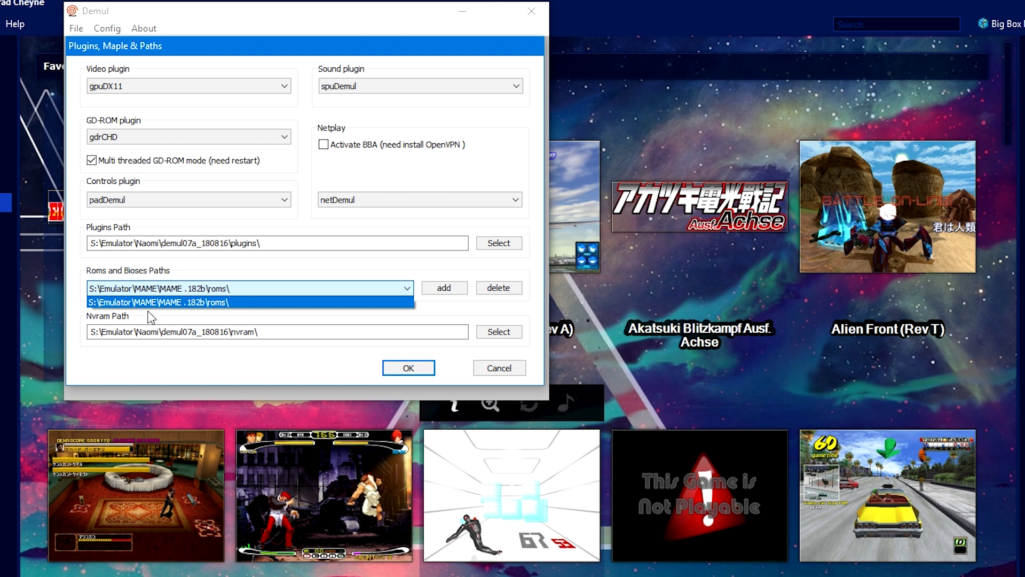
left_click(172, 303)
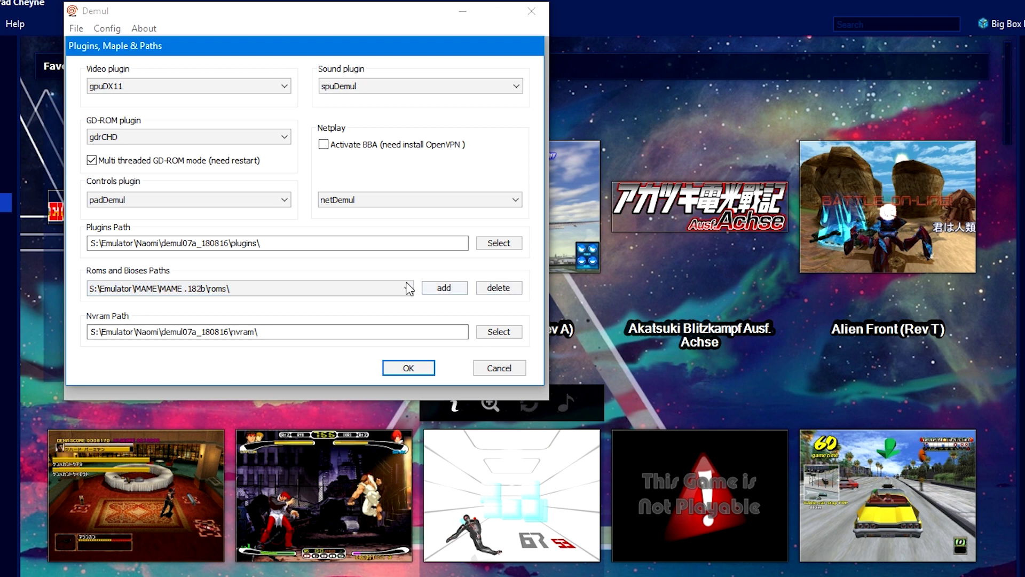
left_click(352, 287)
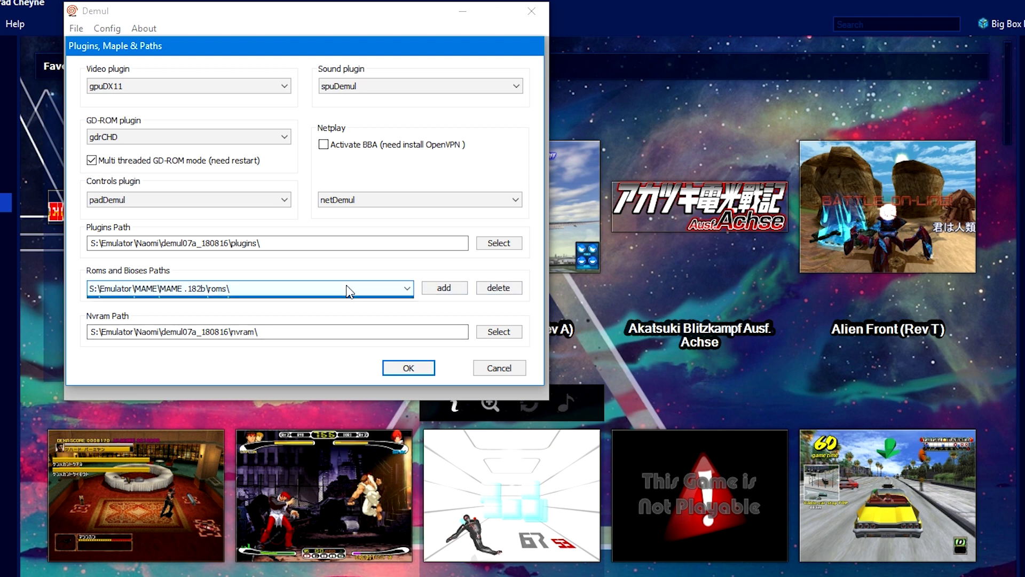
left_click(319, 299)
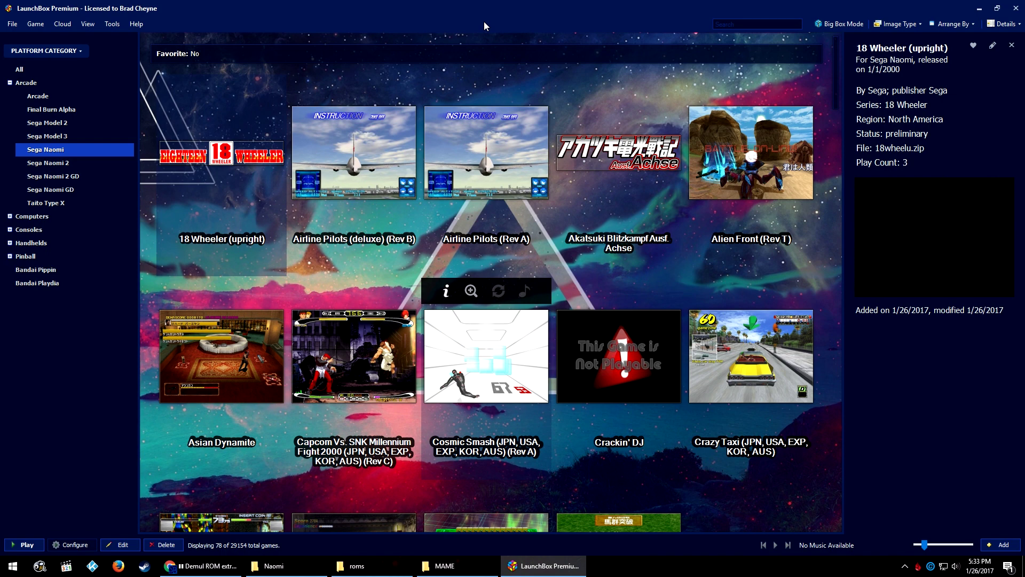
- Launch Asian Dynamite from the Sega Naomi games in LaunchBox, and return focus from the VMU window to the game window
key("Down")
key("Return")
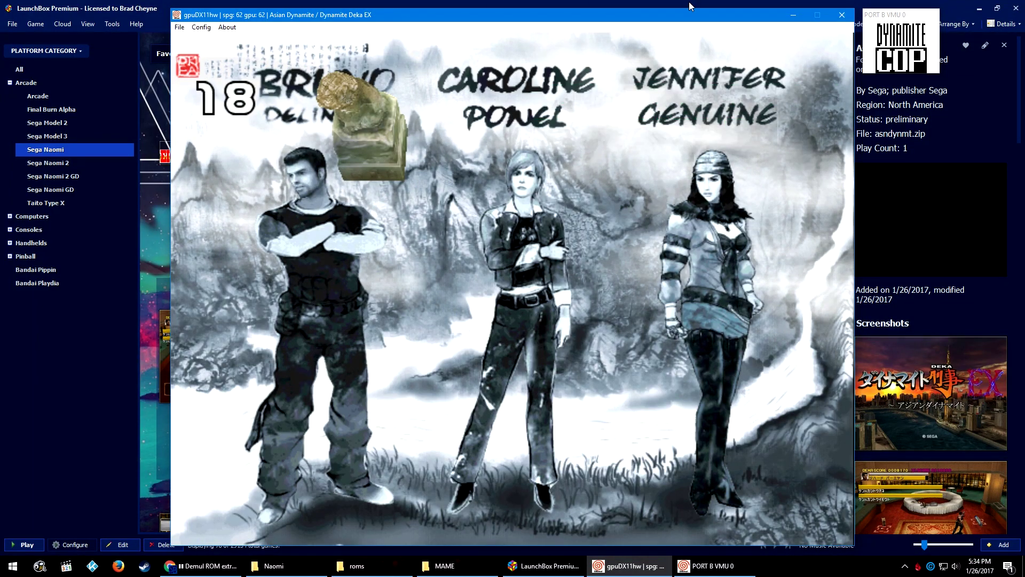
left_click(904, 55)
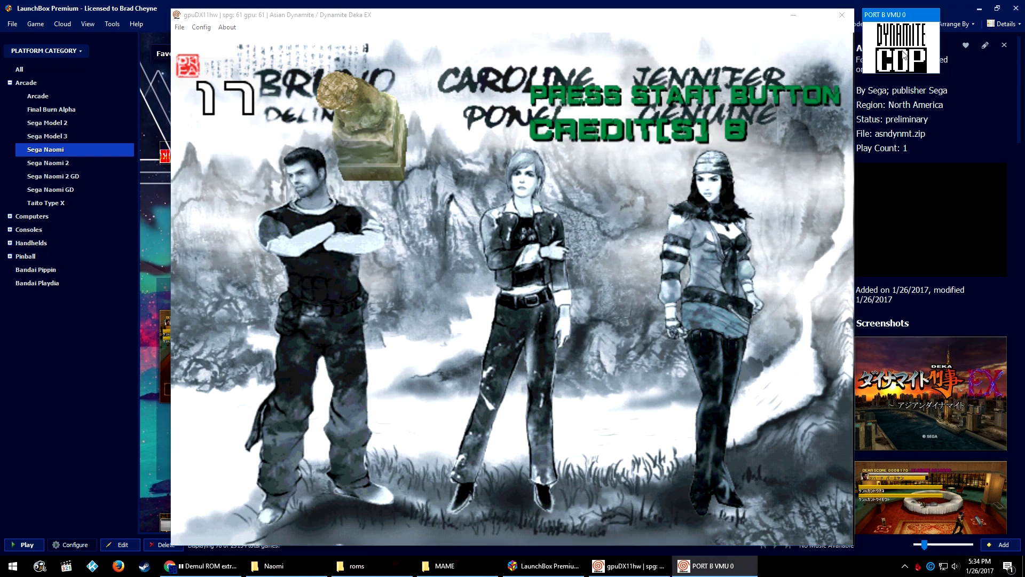
left_click(749, 19)
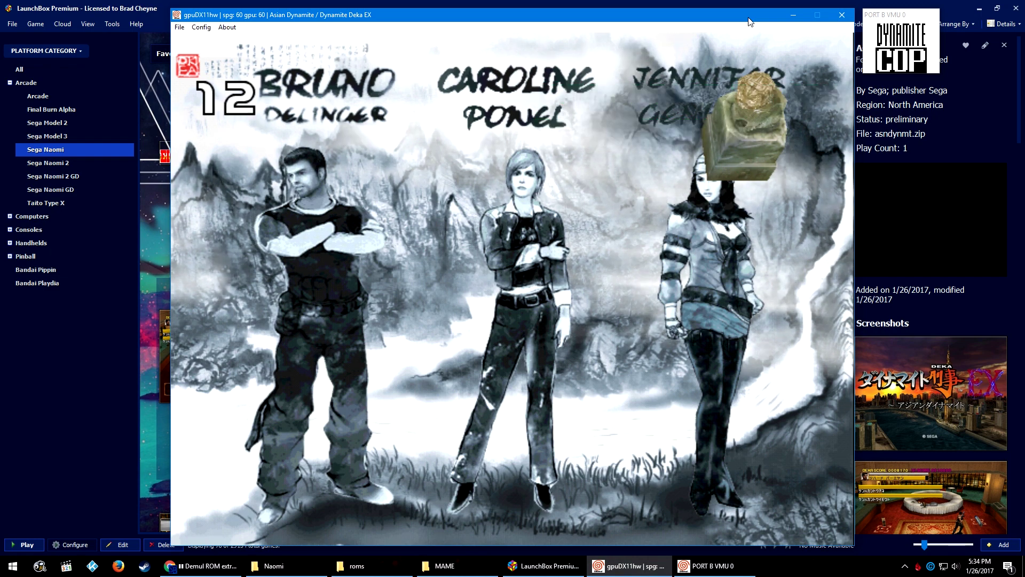
- Test Asian Dynamite by choosing a character and Mission 1, and close the emulator
key("Return")
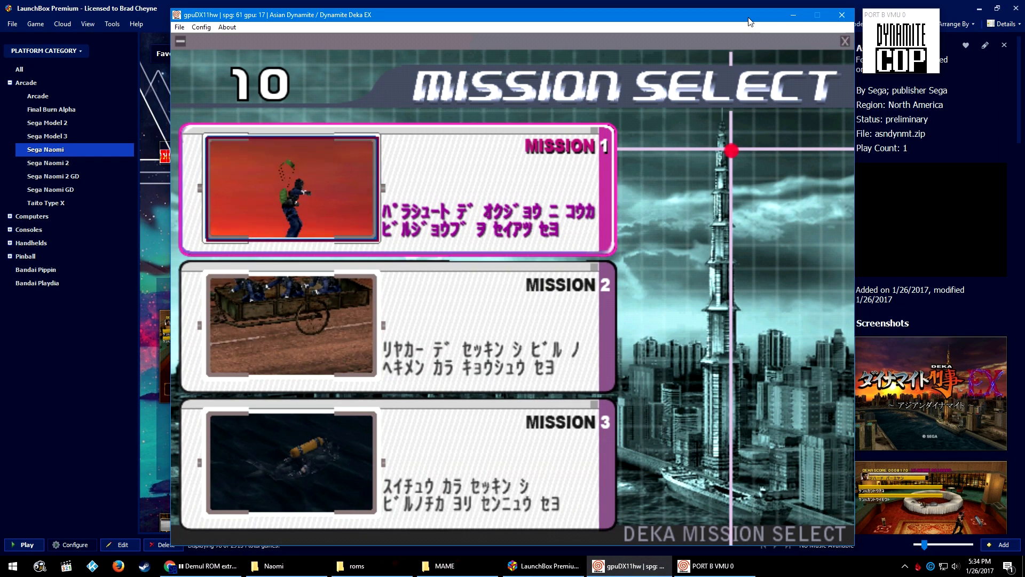
key("Return")
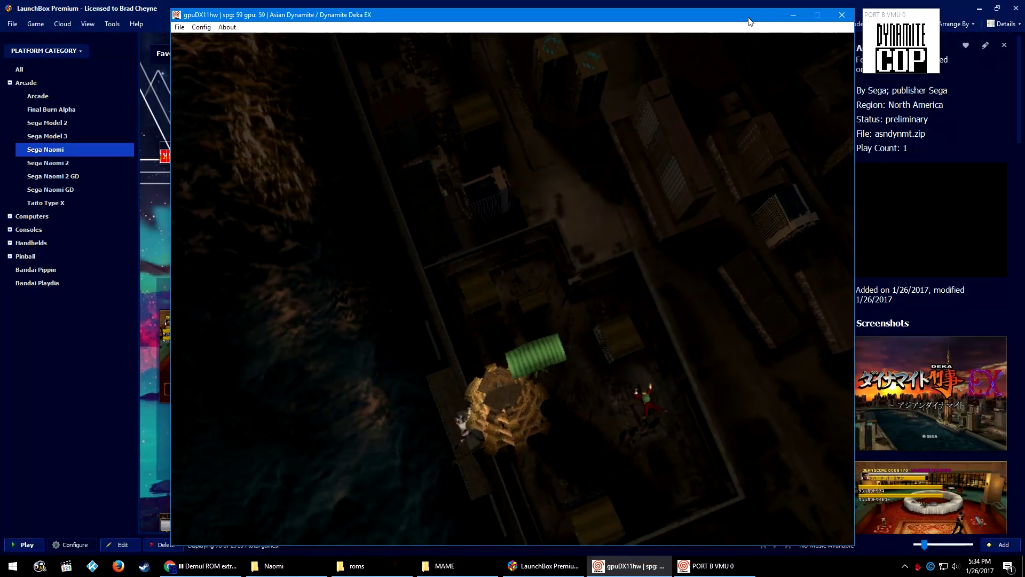
left_click(842, 15)
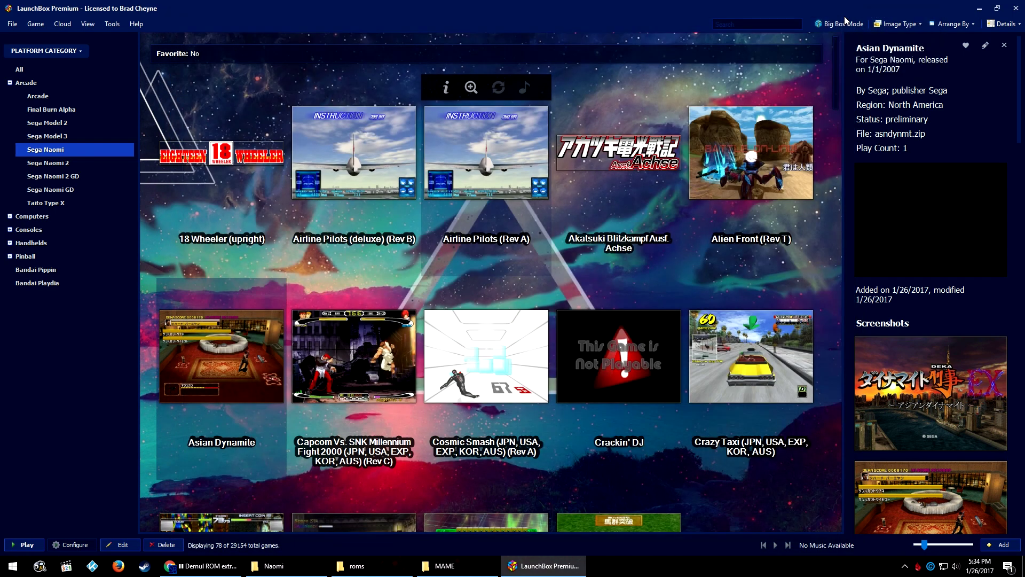